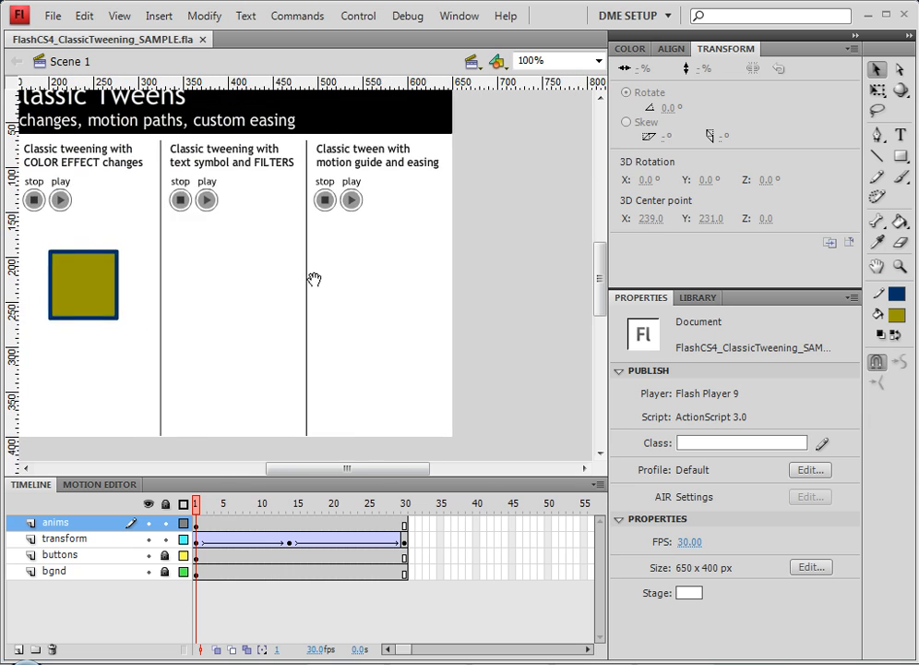
Create a red static text box reading HELLO in the text-symbol-and-filters column.
left_click(901, 137)
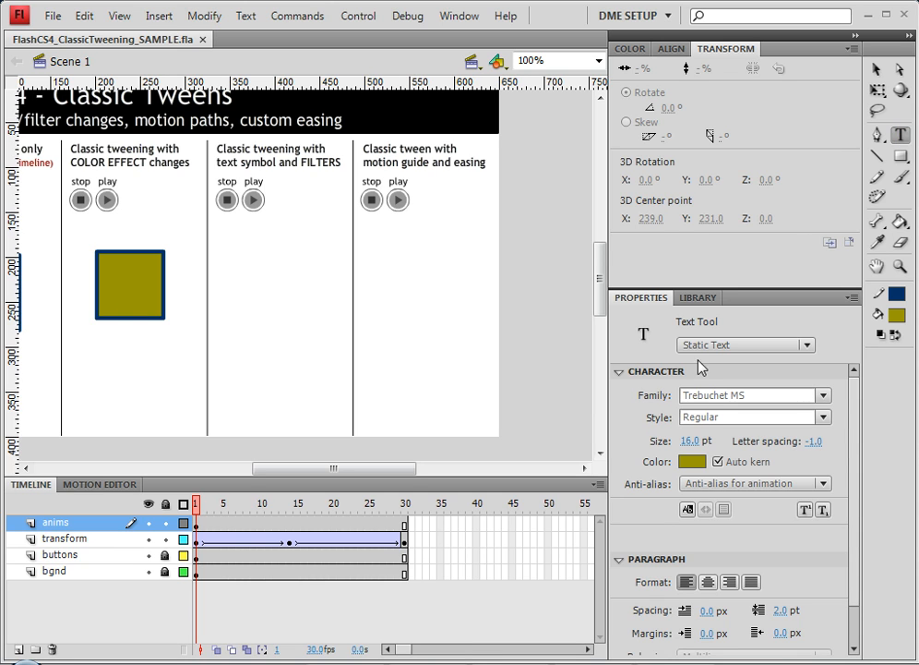
left_click(688, 461)
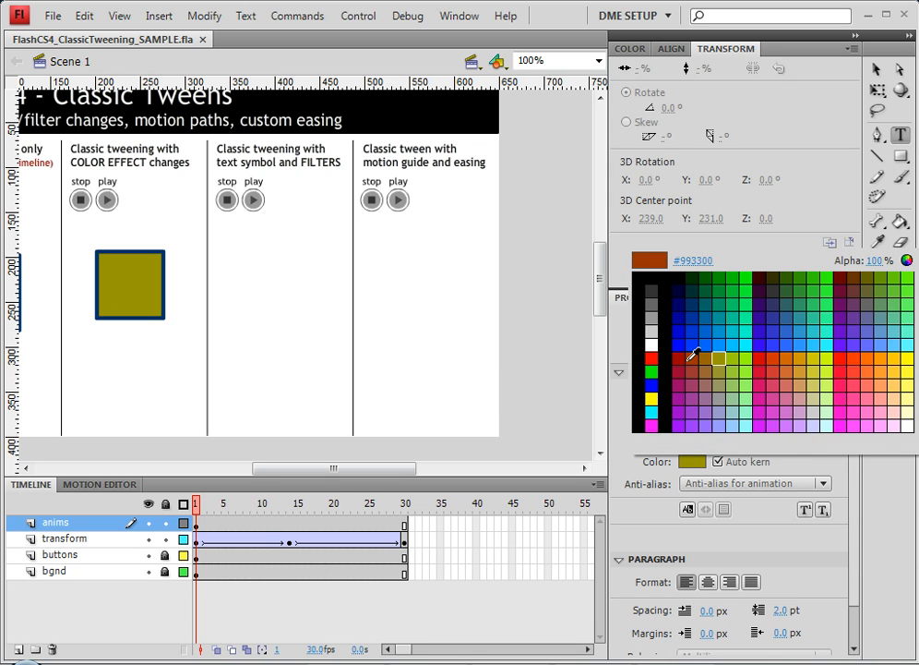
left_click(759, 356)
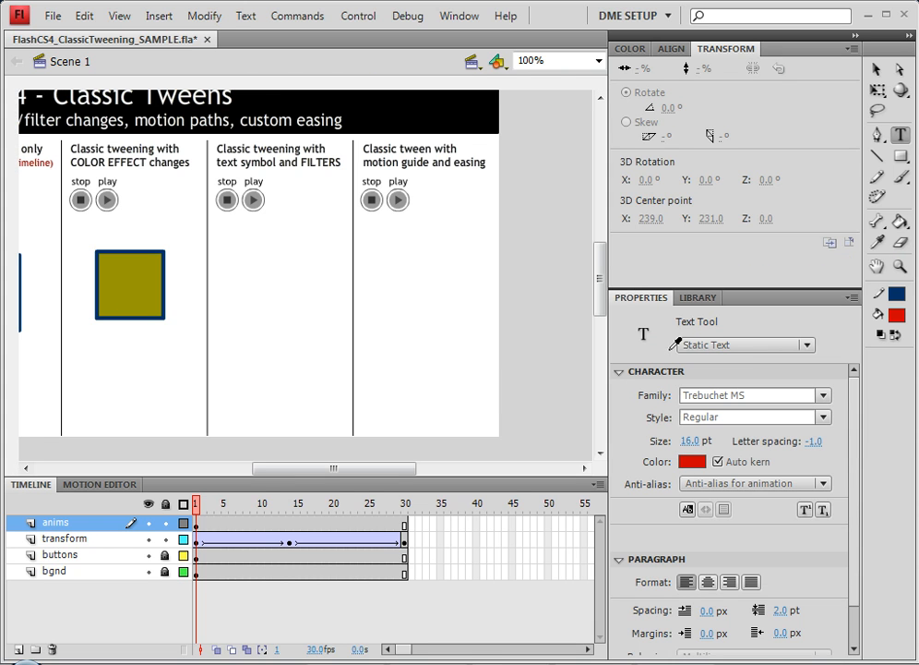
left_click(233, 279)
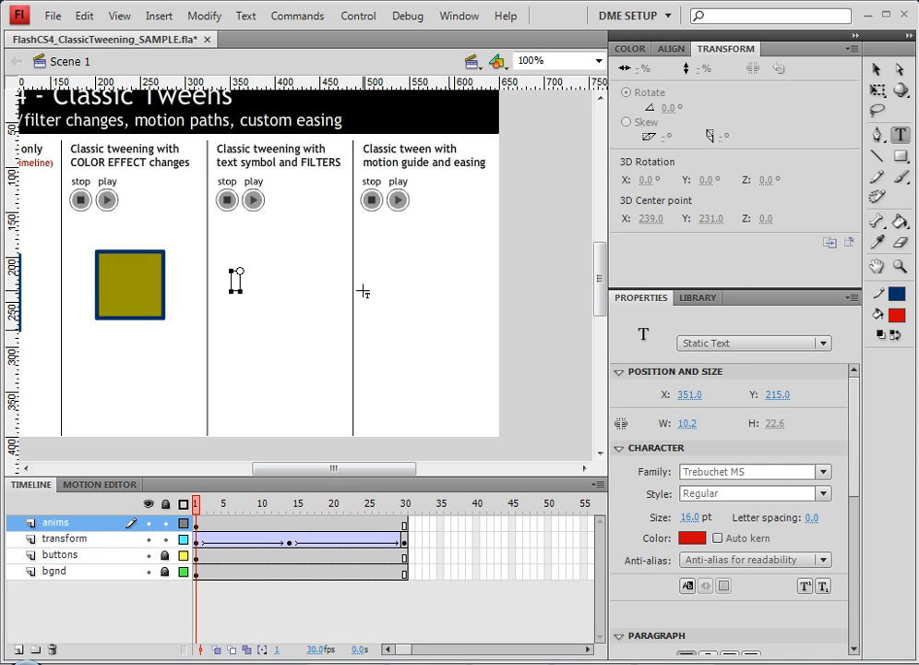
type("HELLO")
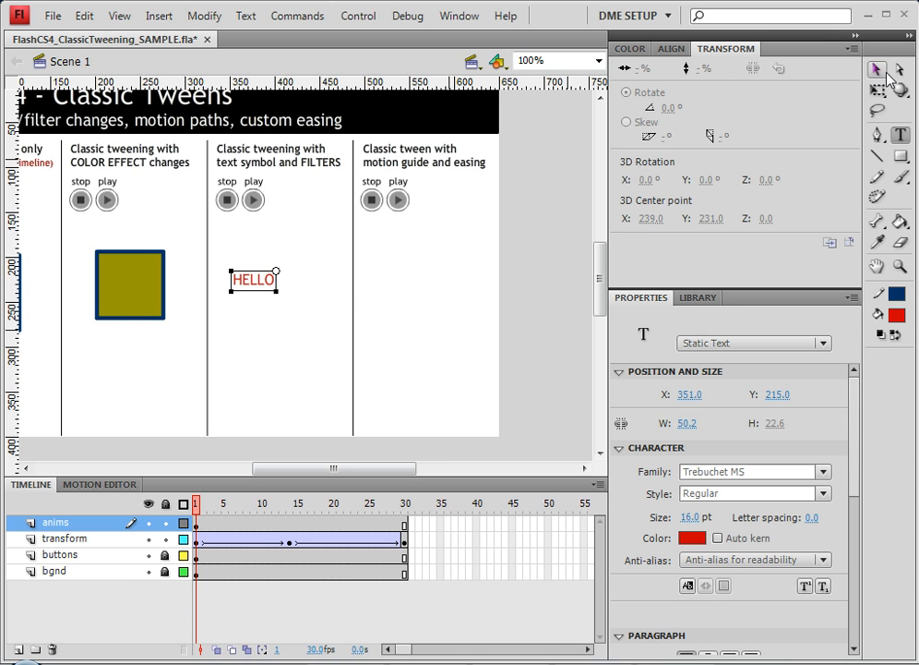
Set the HELLO text's font family to Verdana and its style to Bold.
left_click(877, 69)
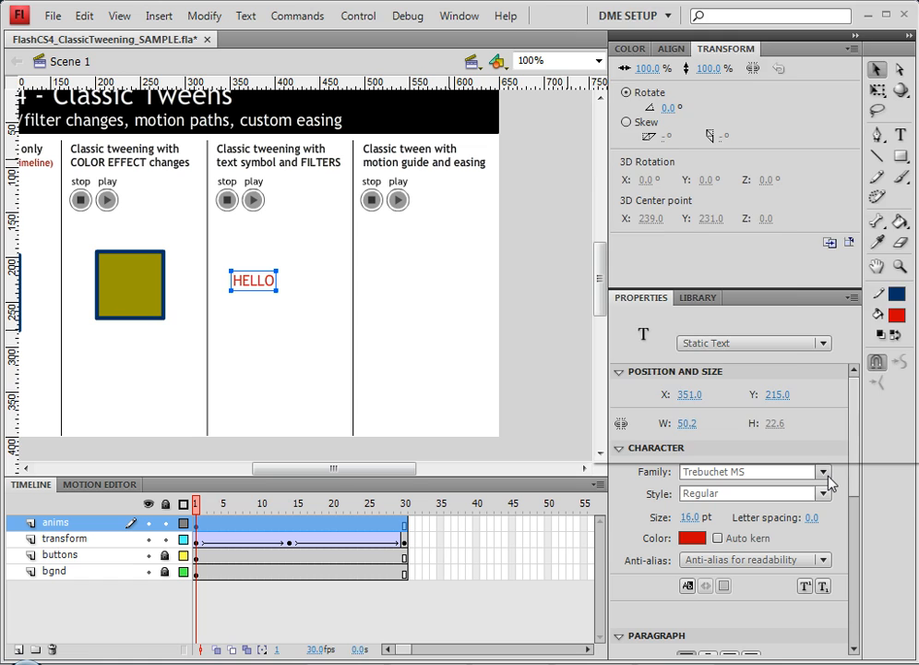
left_click(824, 472)
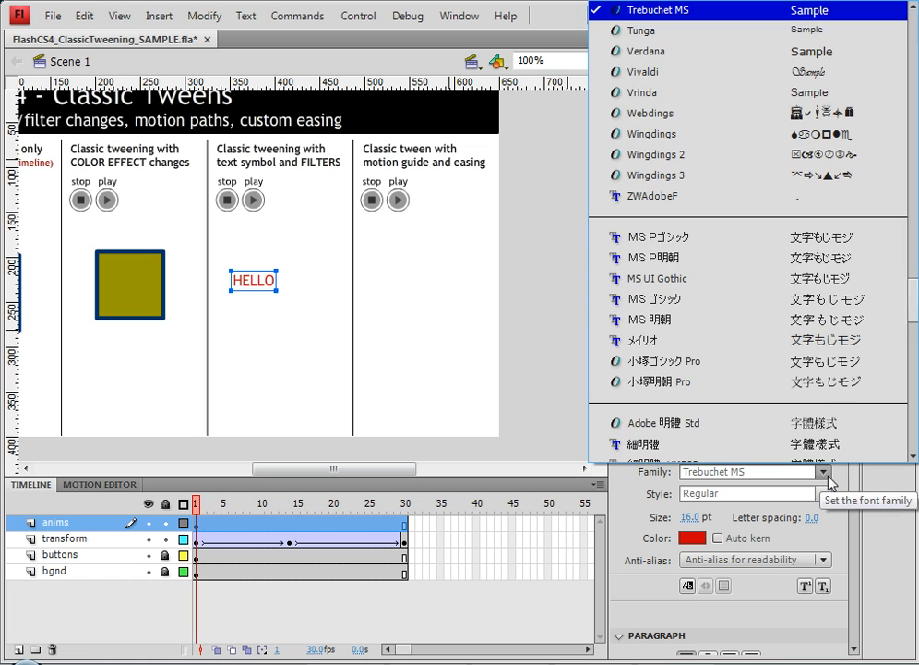
left_click(691, 50)
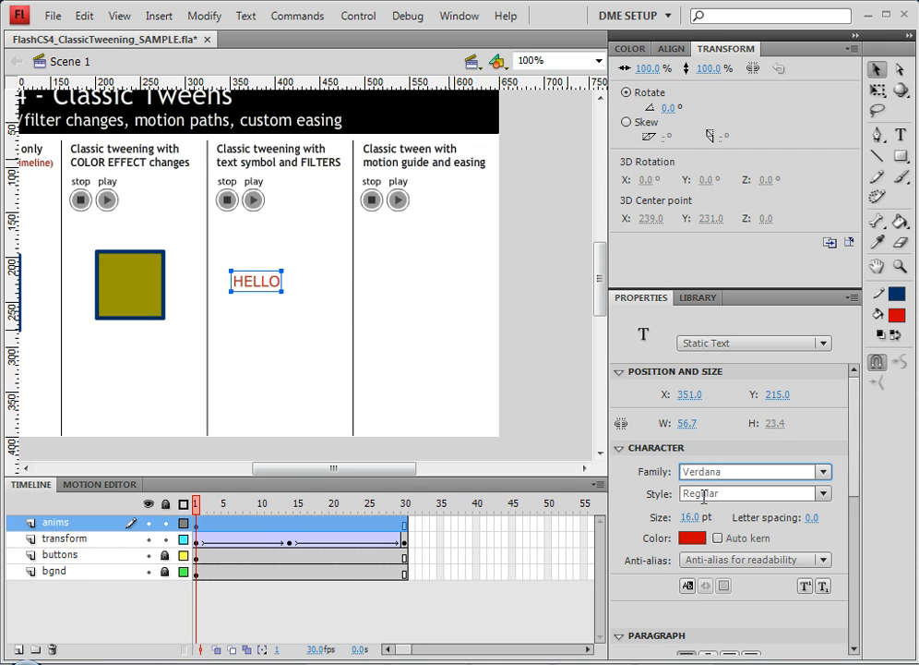
left_click(829, 501)
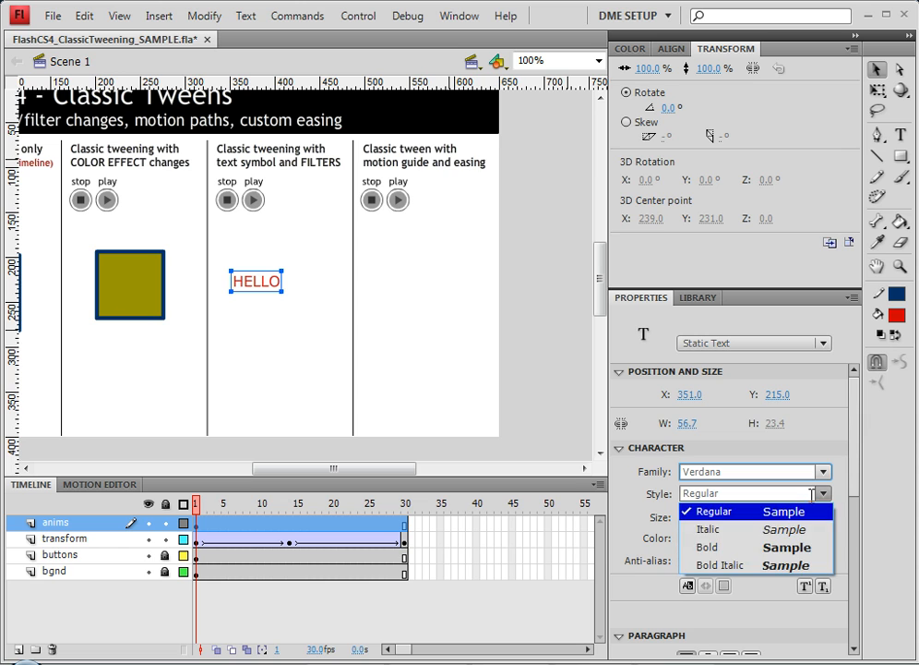
left_click(683, 545)
Set the HELLO text's font size to 28 pt.
left_click(686, 518)
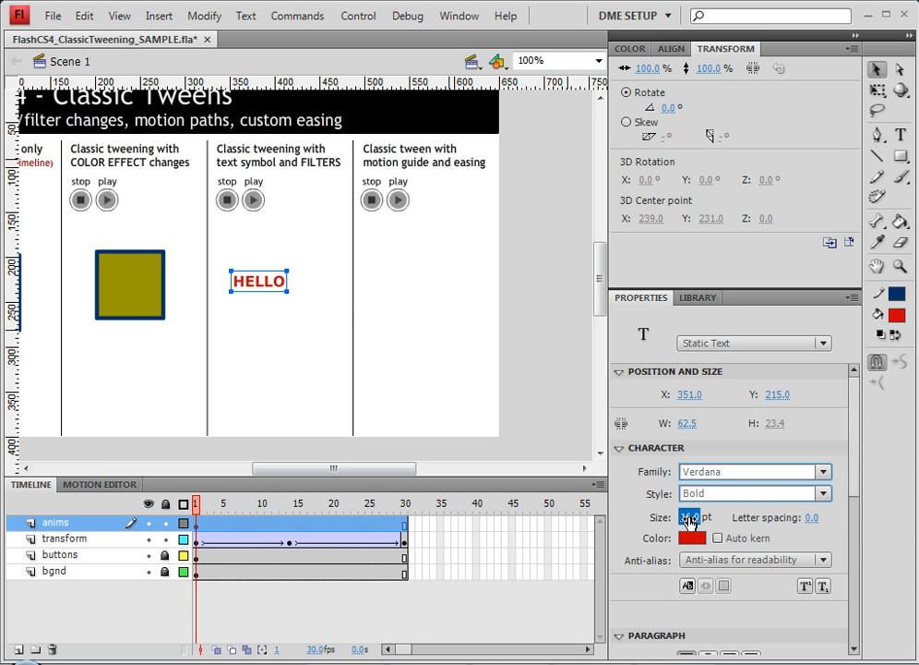
type("30")
key("Return")
type("28")
key("Return")
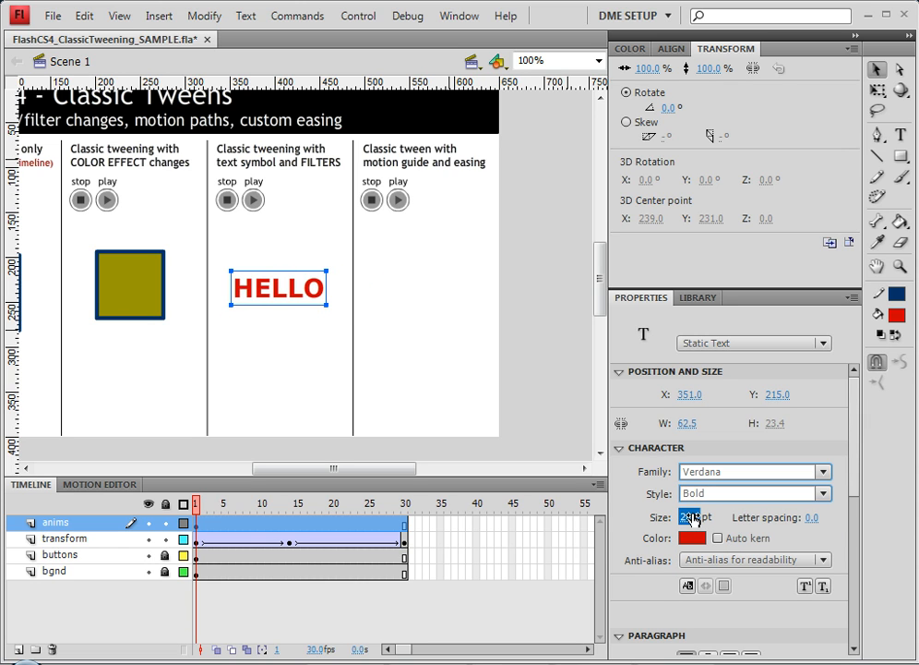
Nudge the text slightly upward and convert it to a movie clip symbol named 'hello text'.
left_click_drag(262, 287, 260, 277)
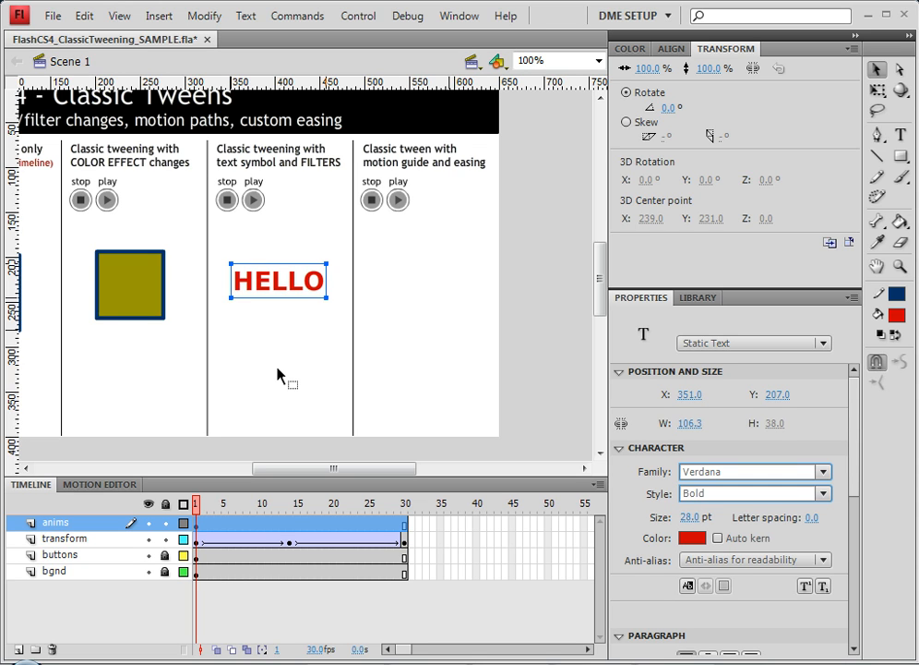
right_click(273, 292)
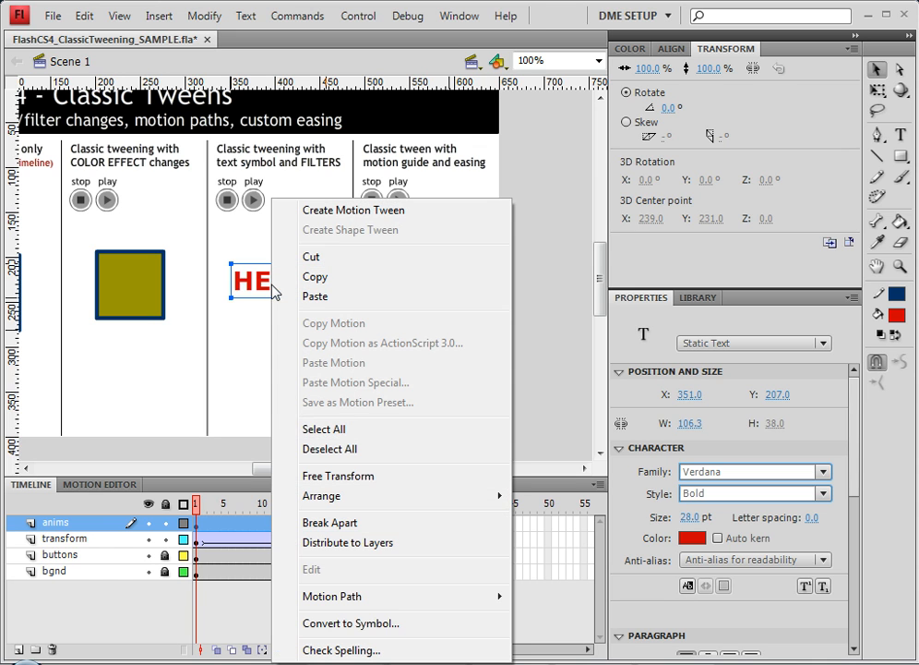
left_click(395, 623)
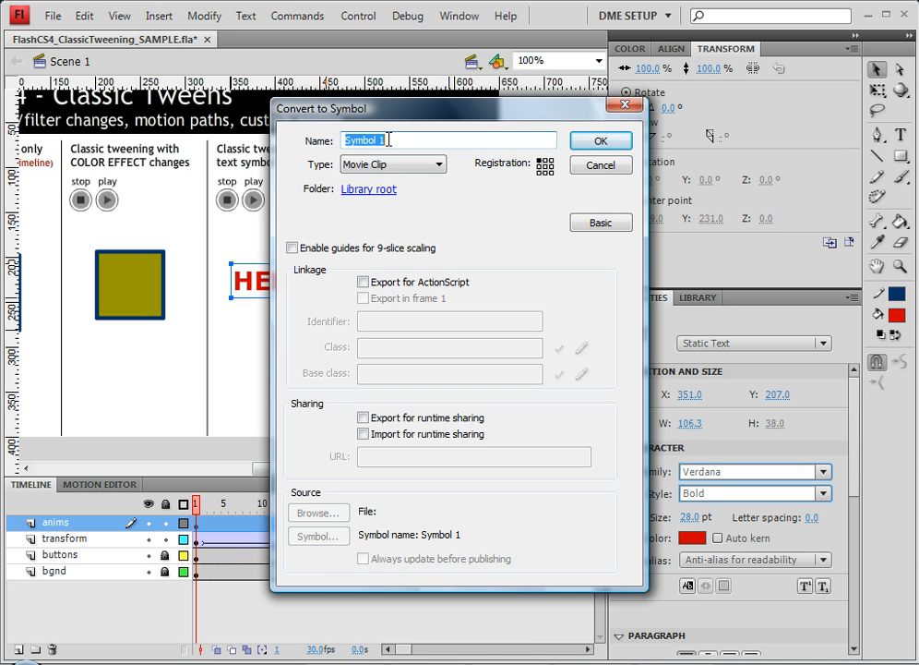
type("hello text")
key("Return")
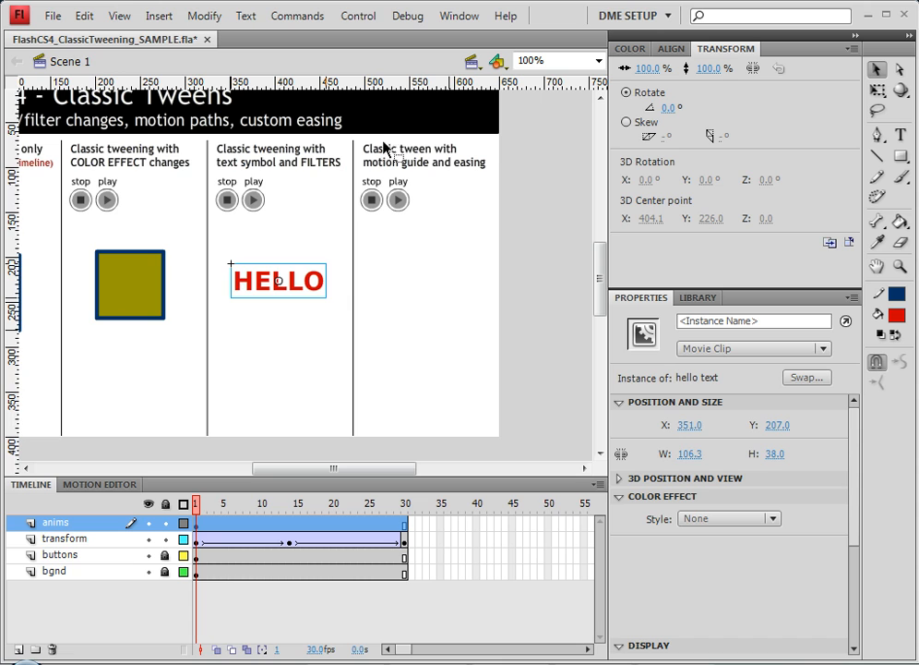
Convert the 'hello text' instance into another movie clip symbol named 'text ANIM'.
right_click(298, 291)
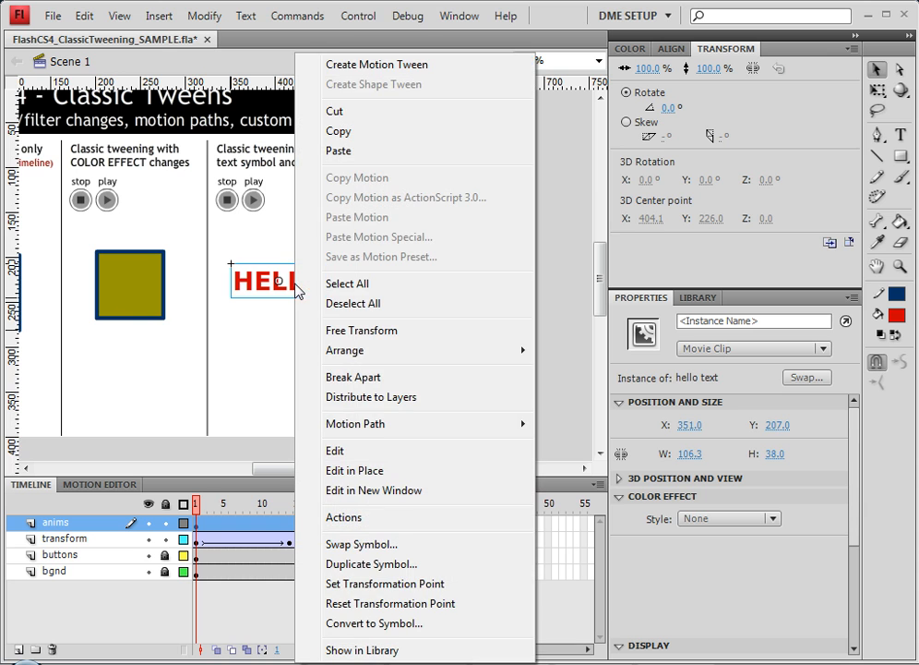
left_click(408, 626)
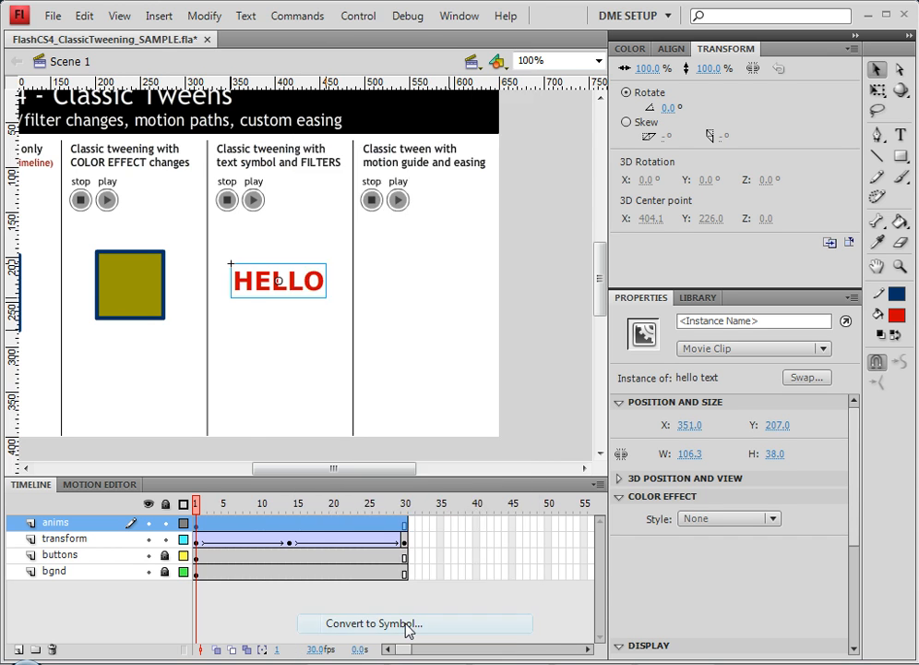
type("test")
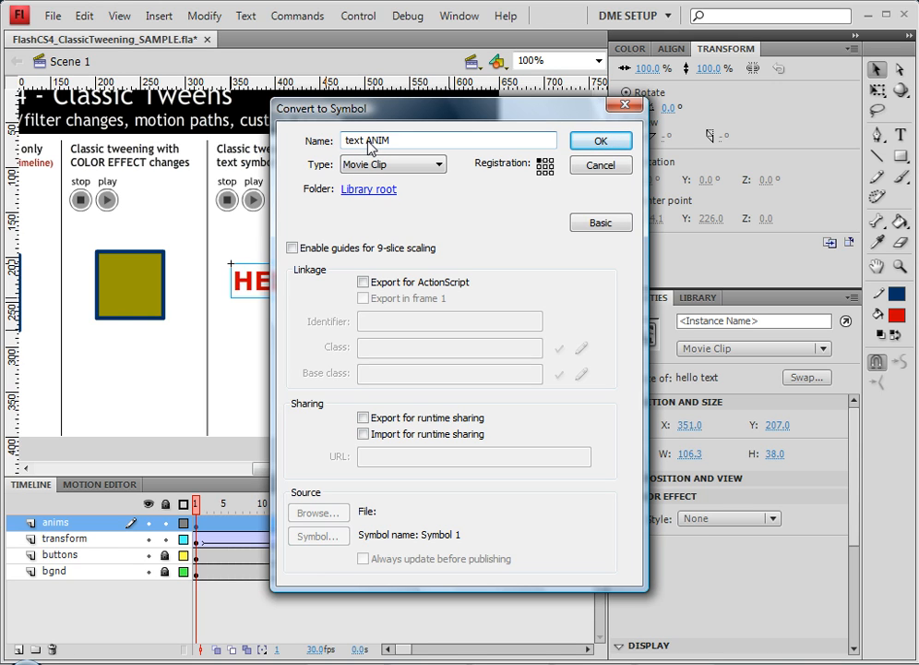
left_click(616, 228)
left_click(600, 223)
left_click(609, 226)
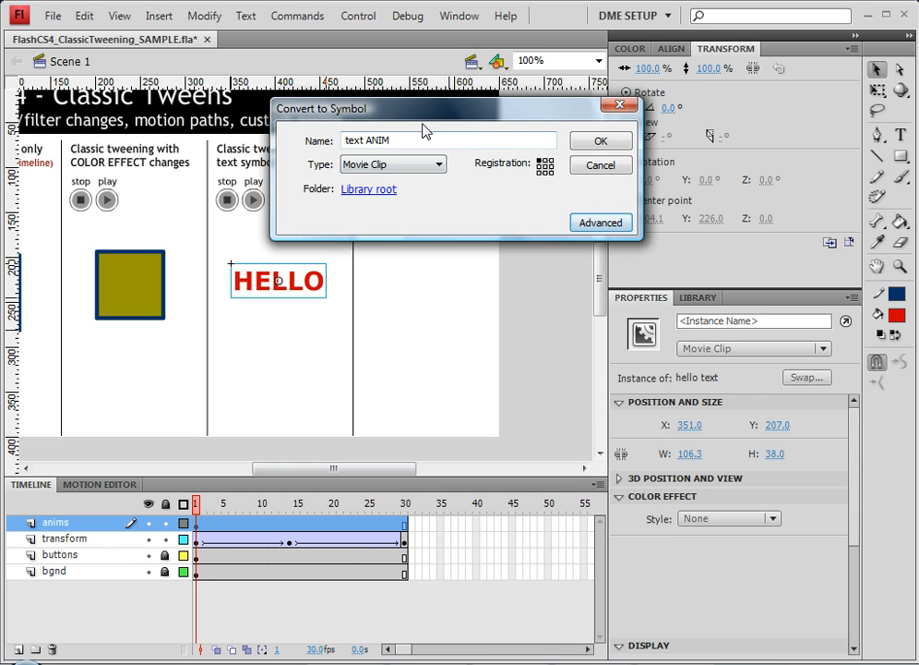
left_click(600, 224)
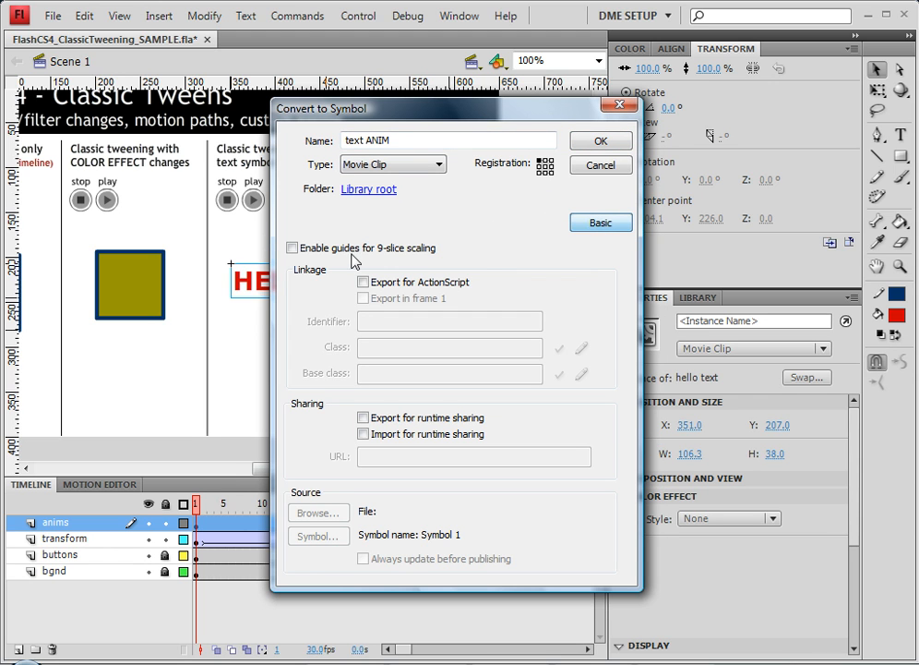
left_click(617, 227)
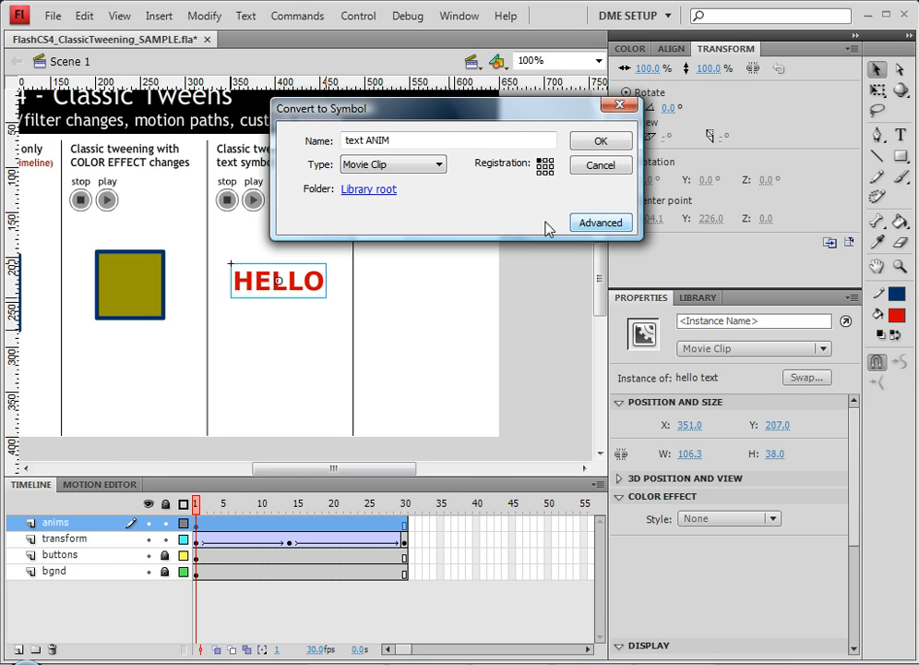
left_click_drag(514, 111, 514, 120)
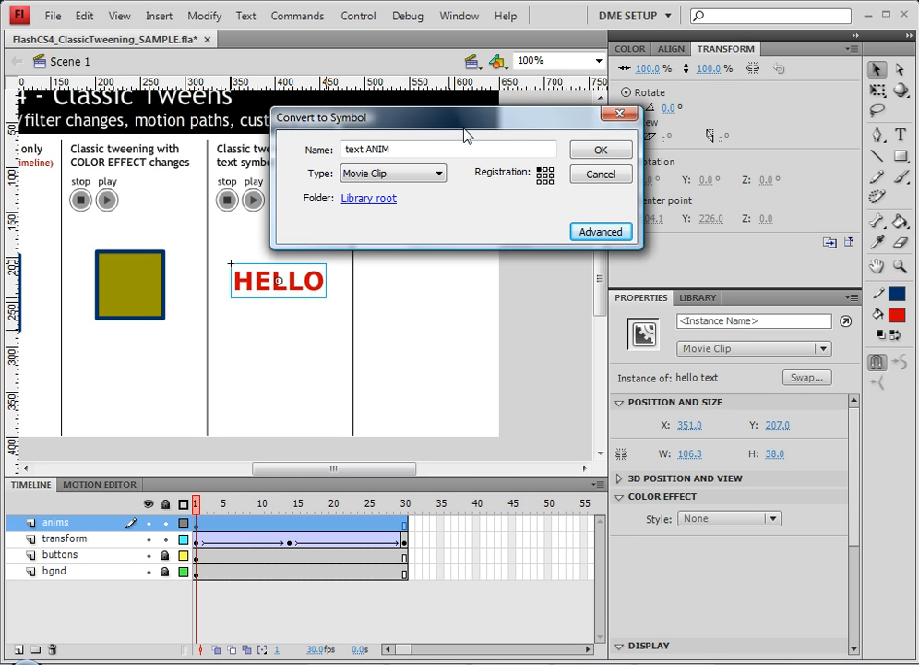
left_click(596, 159)
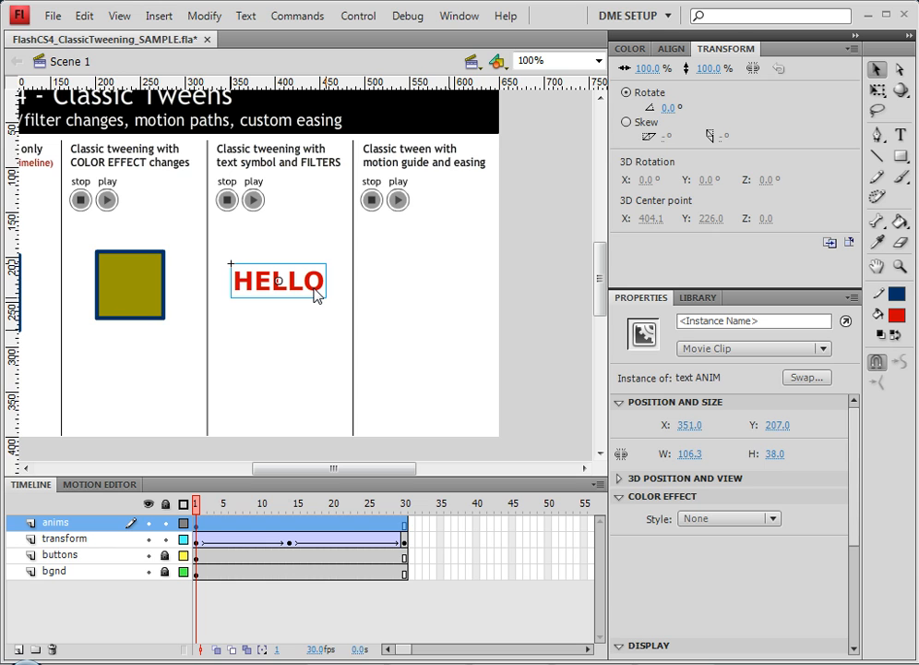
Open the 'text ANIM' symbol for editing and insert a keyframe at frame 30.
double_click(315, 290)
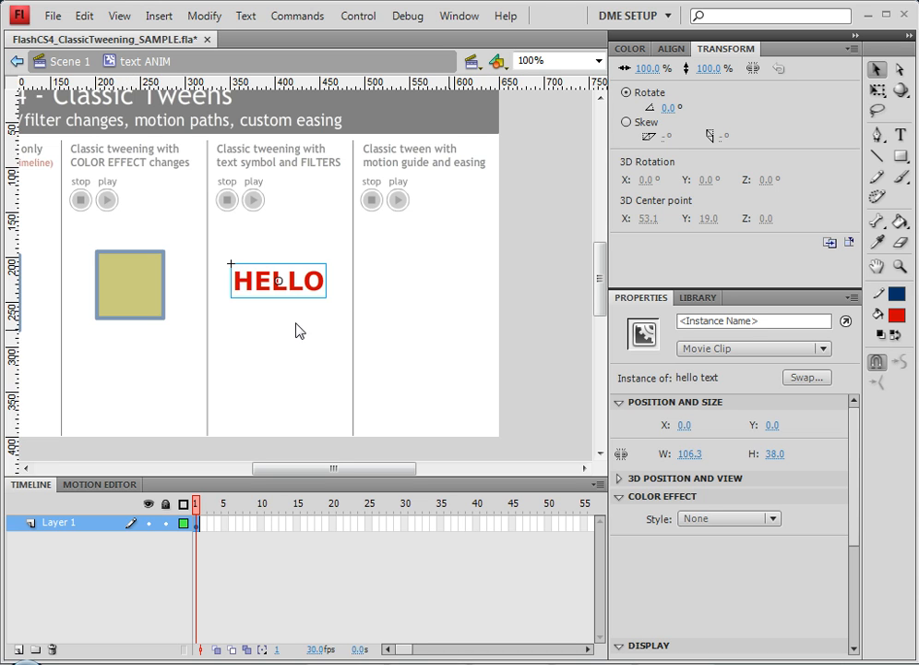
right_click(404, 522)
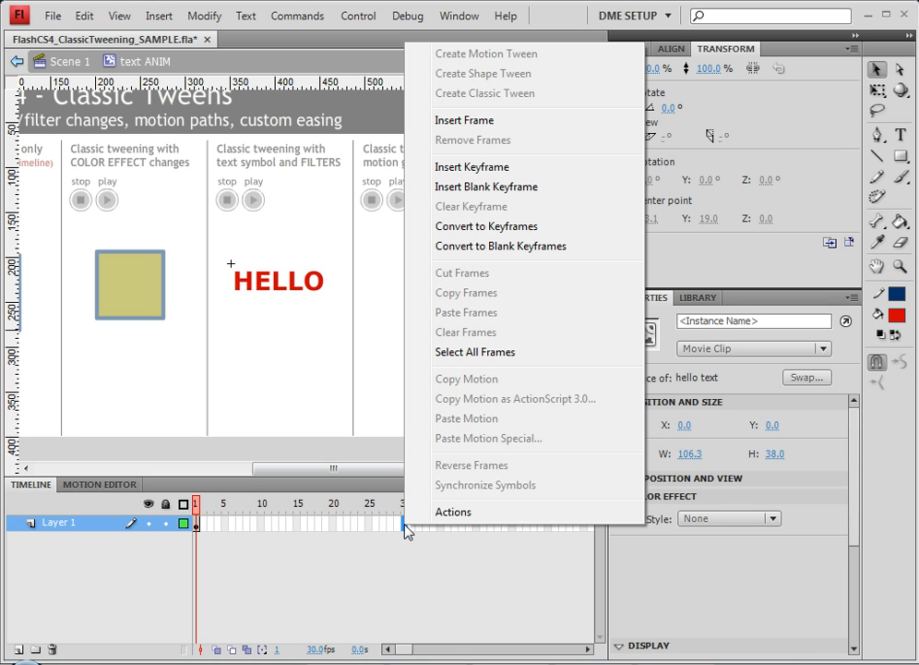
left_click(468, 167)
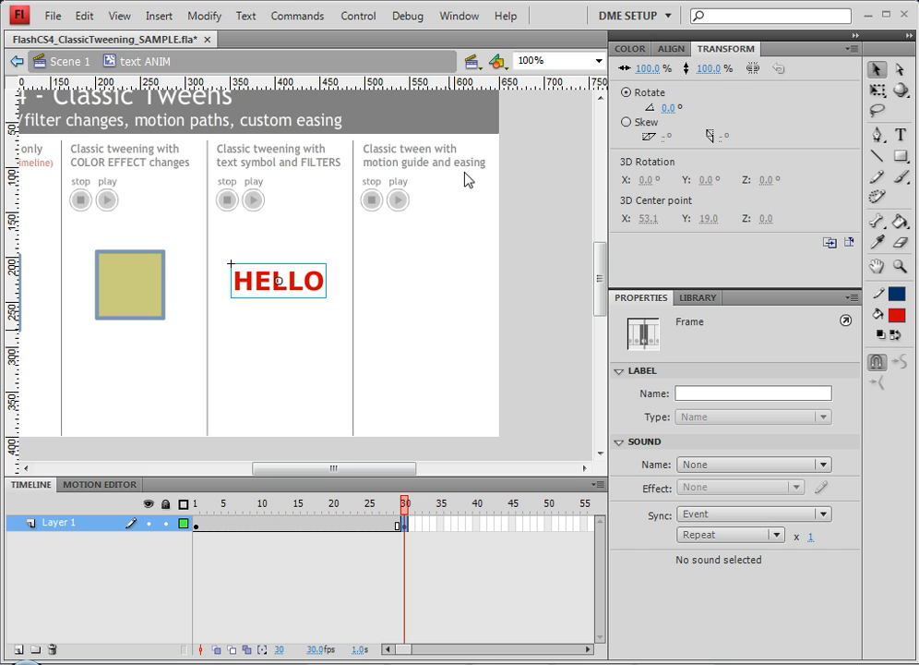
Scale the HELLO instance at frame 30 to 130% width and 130% height.
left_click(314, 292)
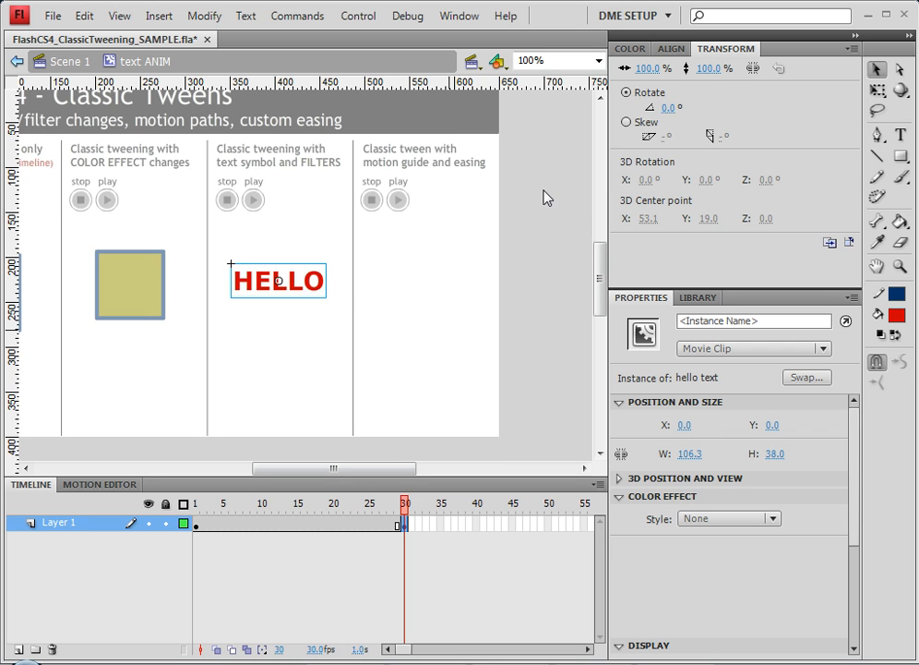
left_click(647, 71)
type("1")
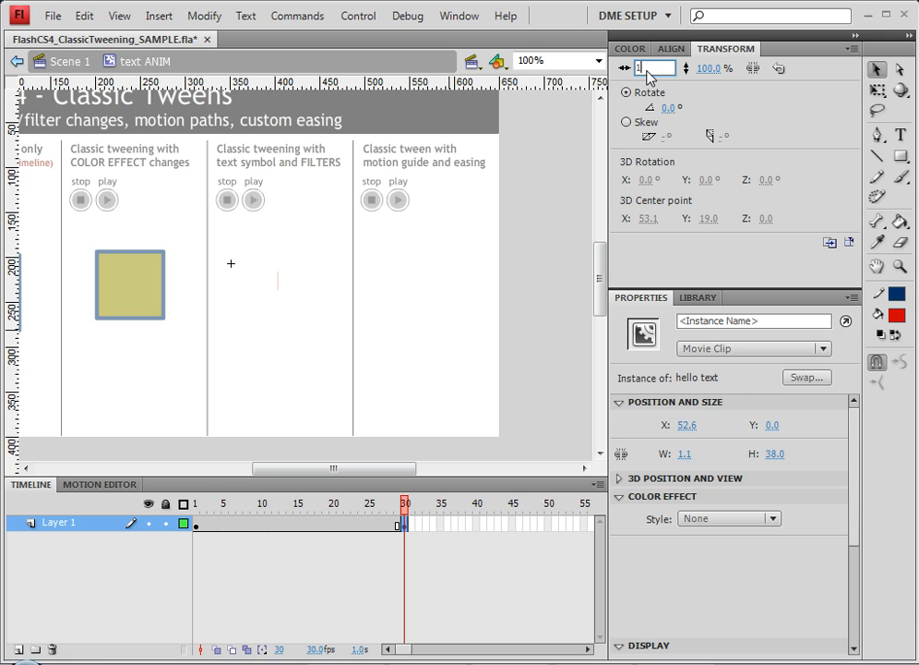
type("30")
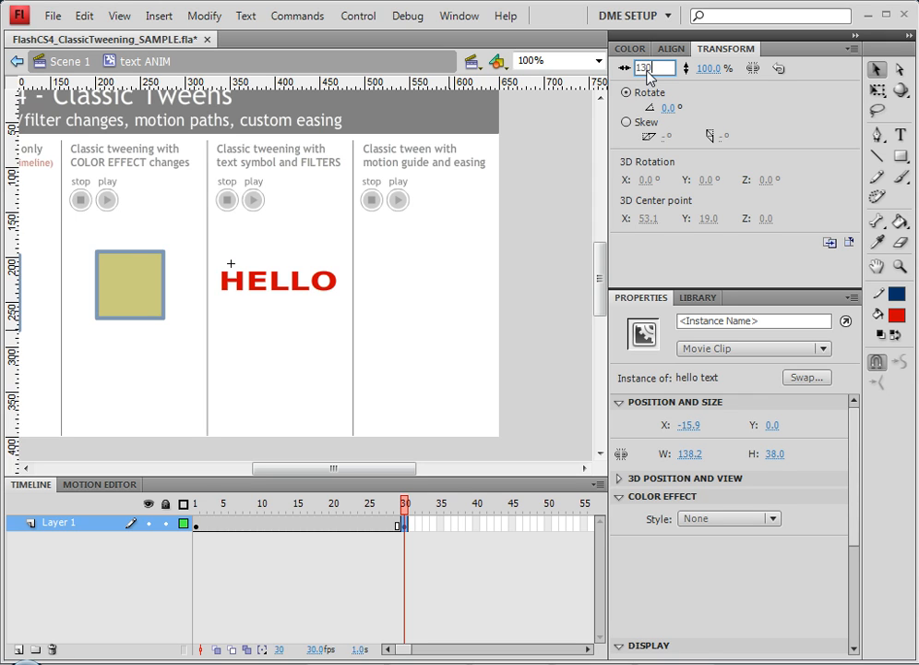
key("Return")
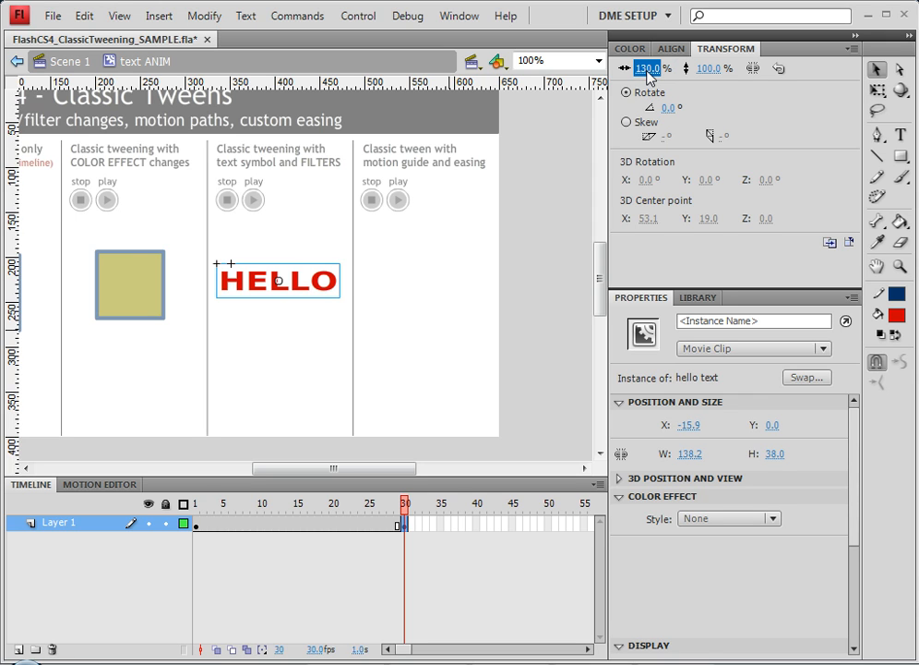
left_click(711, 71)
type("130")
key("Return")
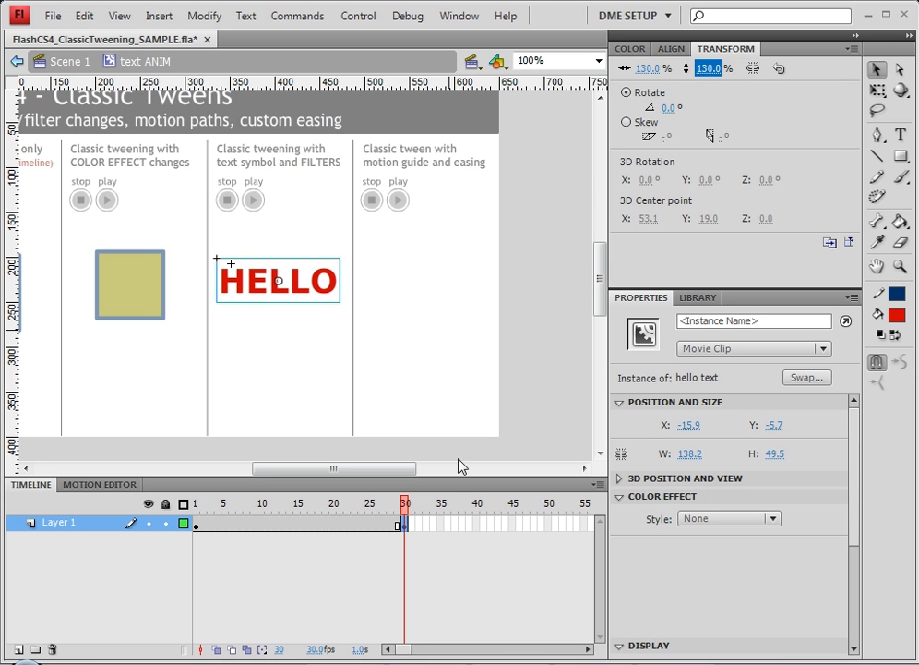
Create a classic tween across the span between frame 1 and frame 30.
right_click(320, 528)
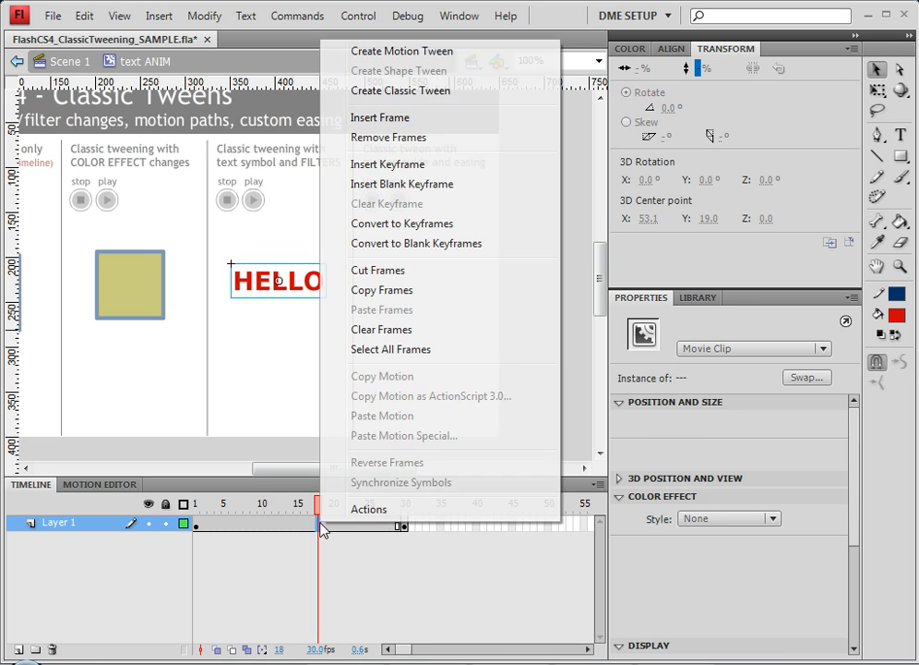
left_click(448, 90)
Scrub through the tween on the timeline and test the movie.
left_click_drag(309, 511, 380, 521)
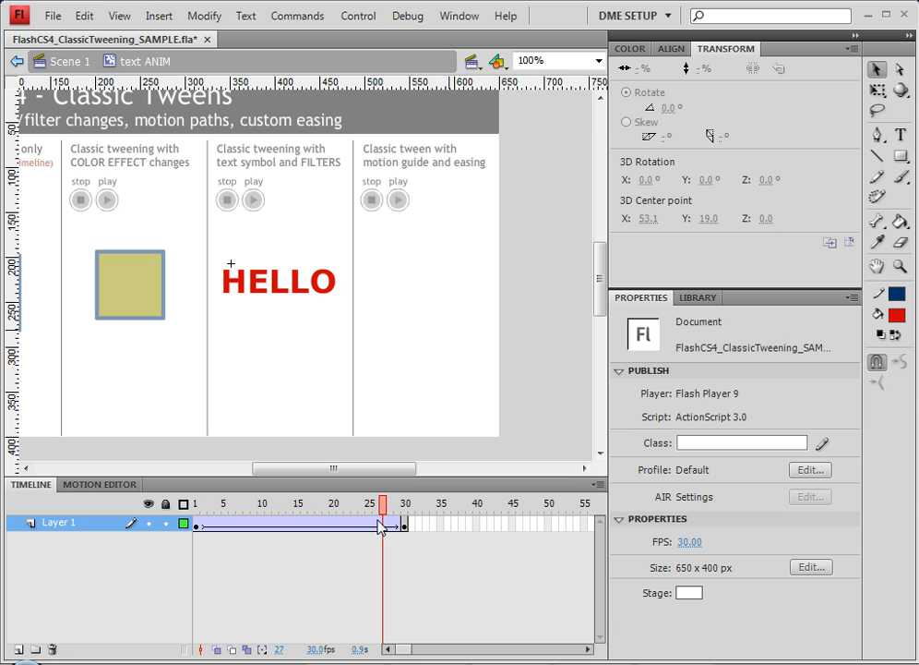
left_click(365, 16)
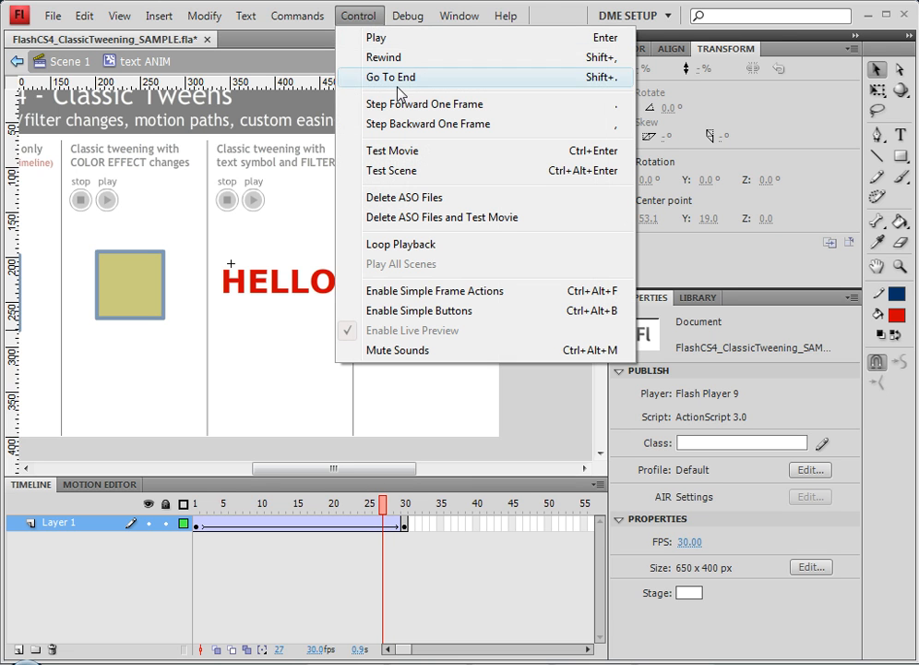
left_click(409, 154)
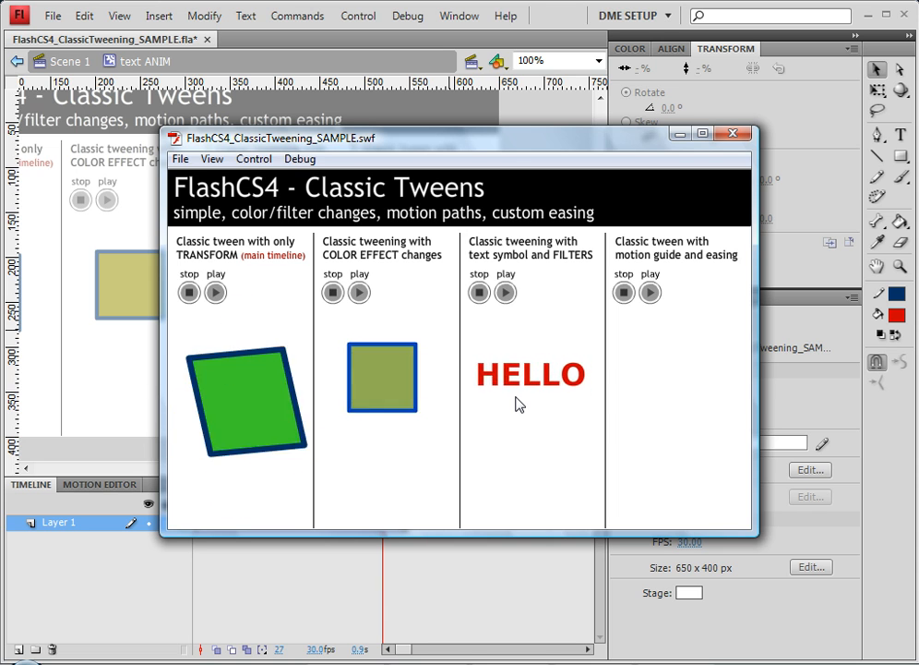
Open the hello text symbol from the frame 30 instance and break the HELLO text apart twice into shapes.
left_click(736, 136)
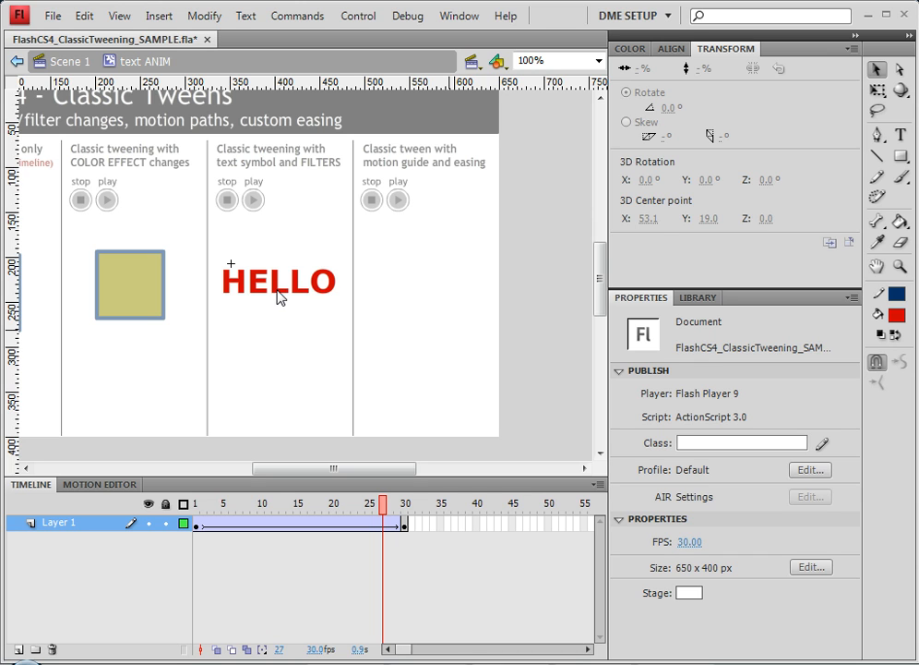
left_click(405, 524)
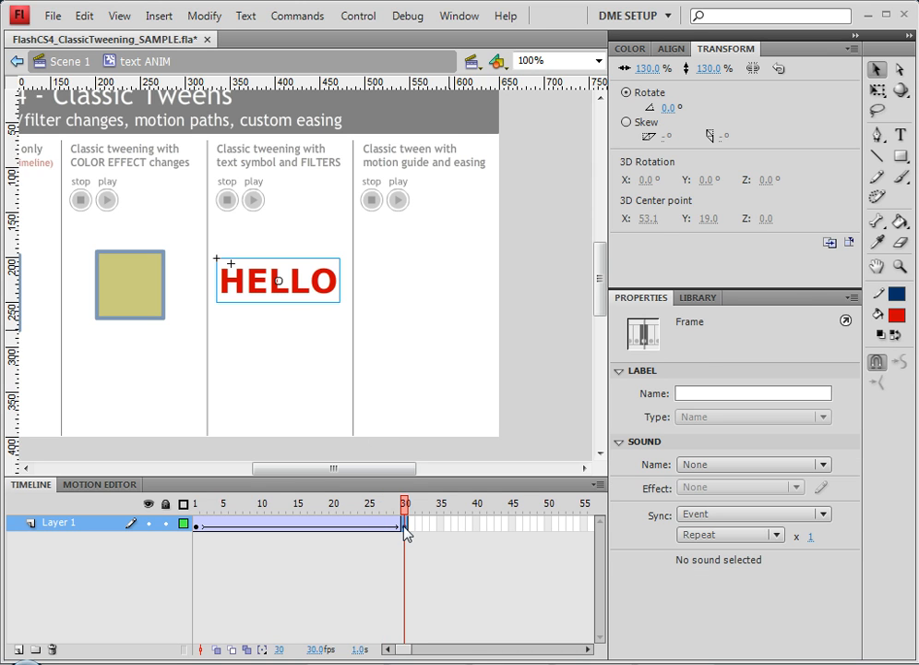
double_click(297, 295)
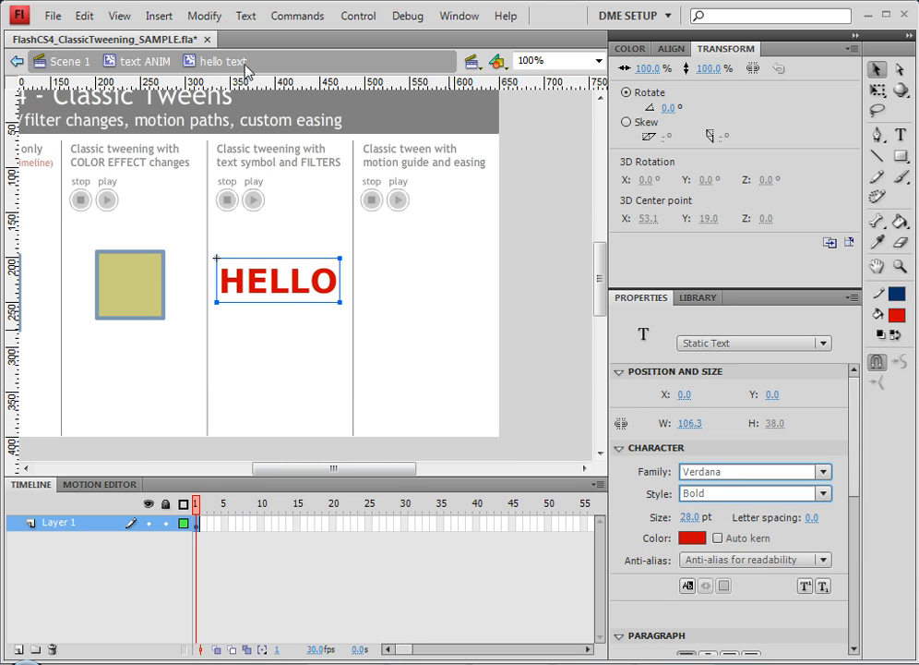
right_click(276, 286)
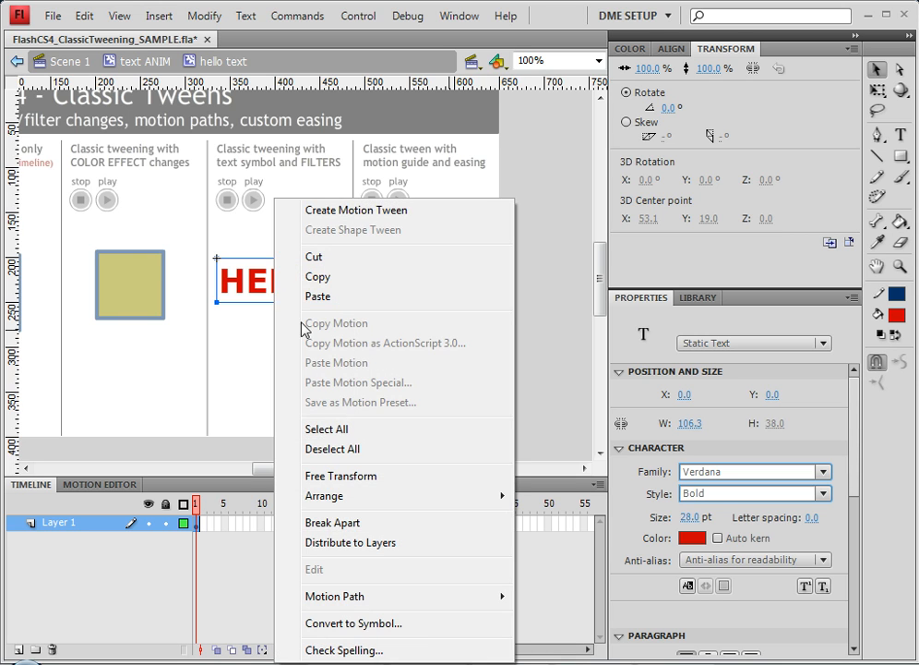
left_click(374, 524)
right_click(305, 290)
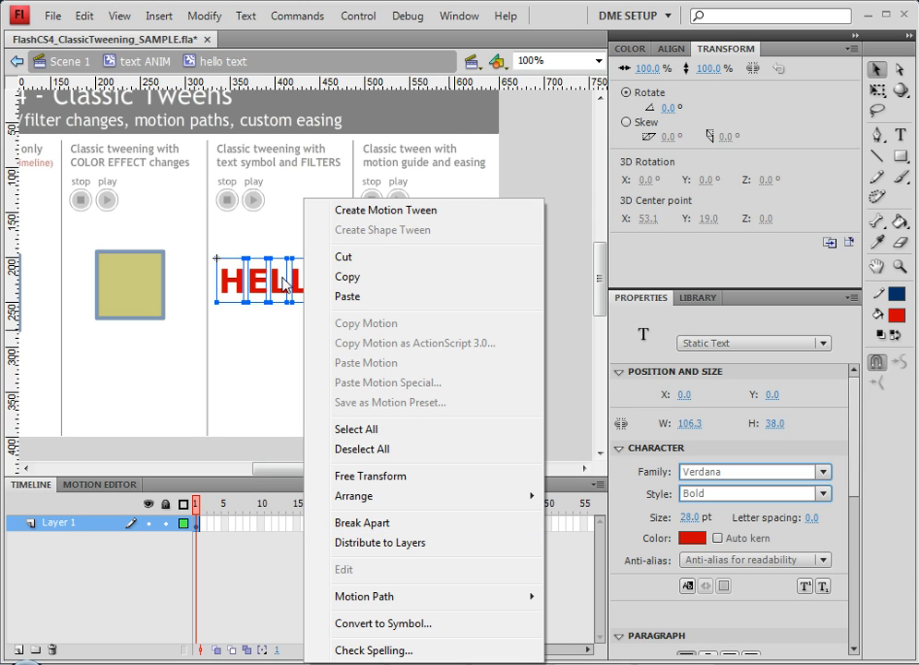
left_click(374, 523)
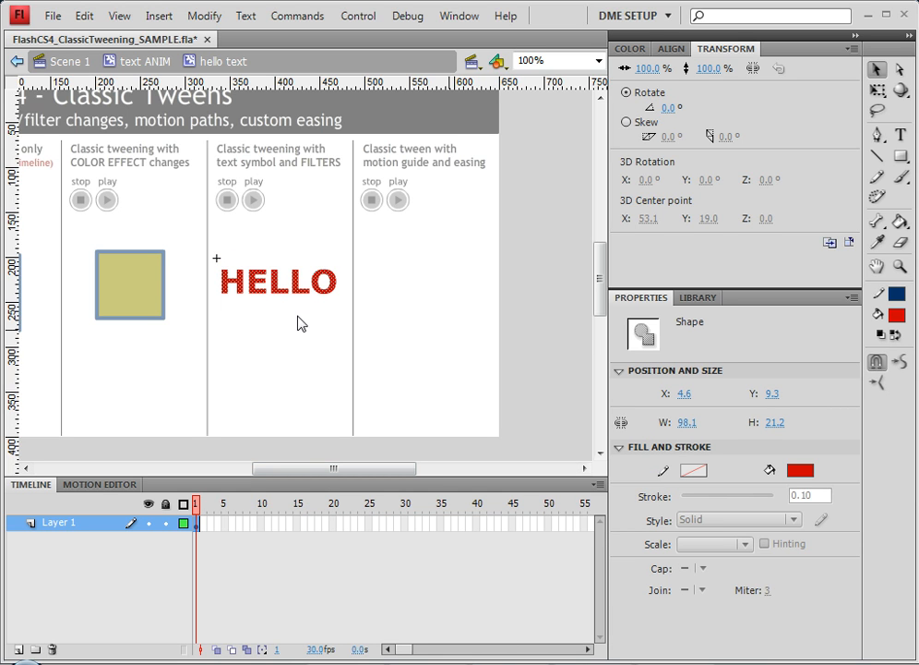
Return to the text ANIM symbol, scrub through the tween and test the movie.
left_click(155, 62)
left_click(261, 503)
left_click_drag(248, 506, 365, 514)
left_click(341, 347)
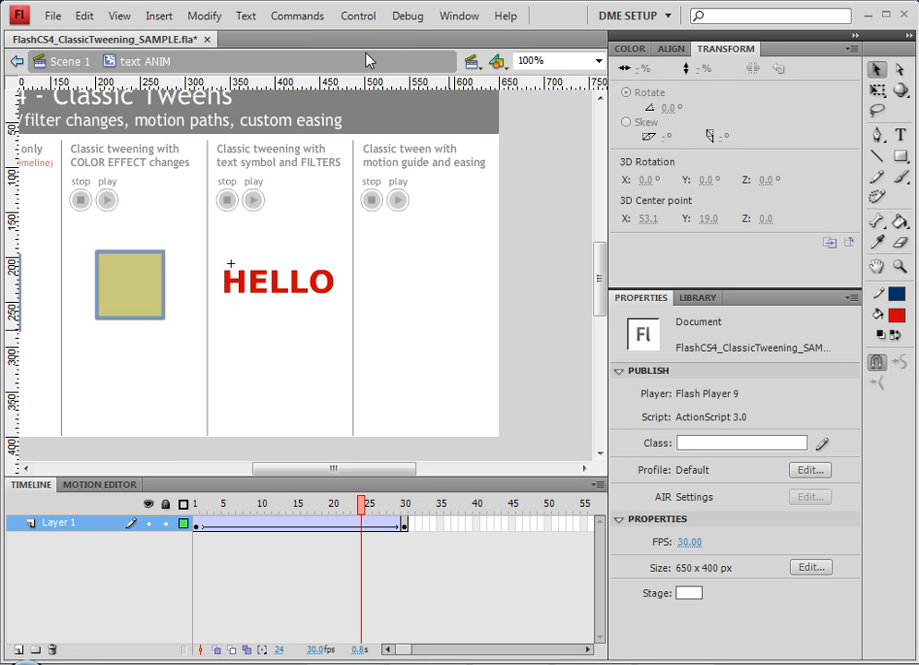
left_click(365, 17)
left_click(409, 153)
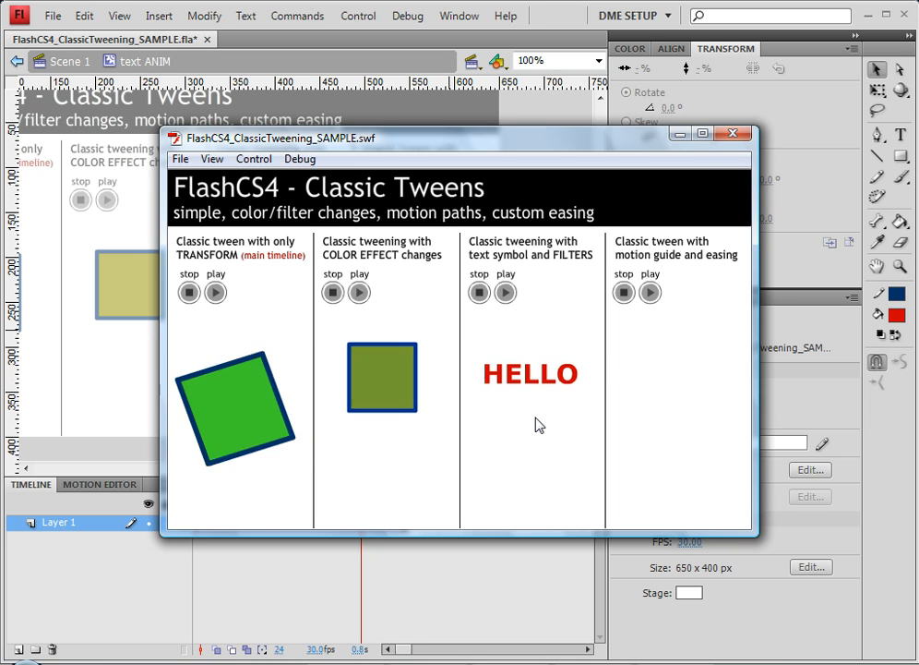
left_click(733, 134)
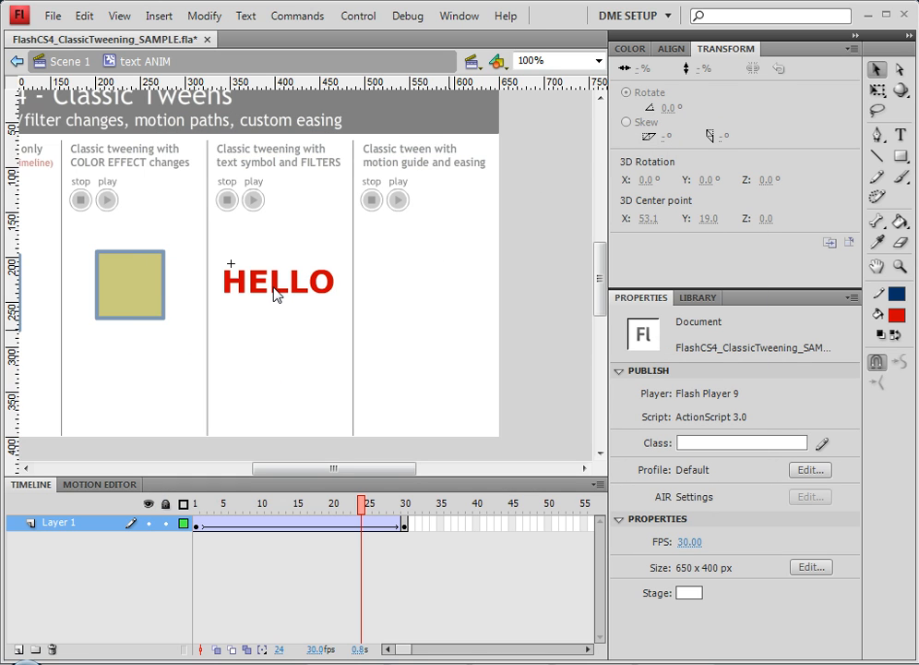
Add a Drop Shadow filter to the HELLO instance at frame 30 and set its distance to 0 px.
left_click(407, 525)
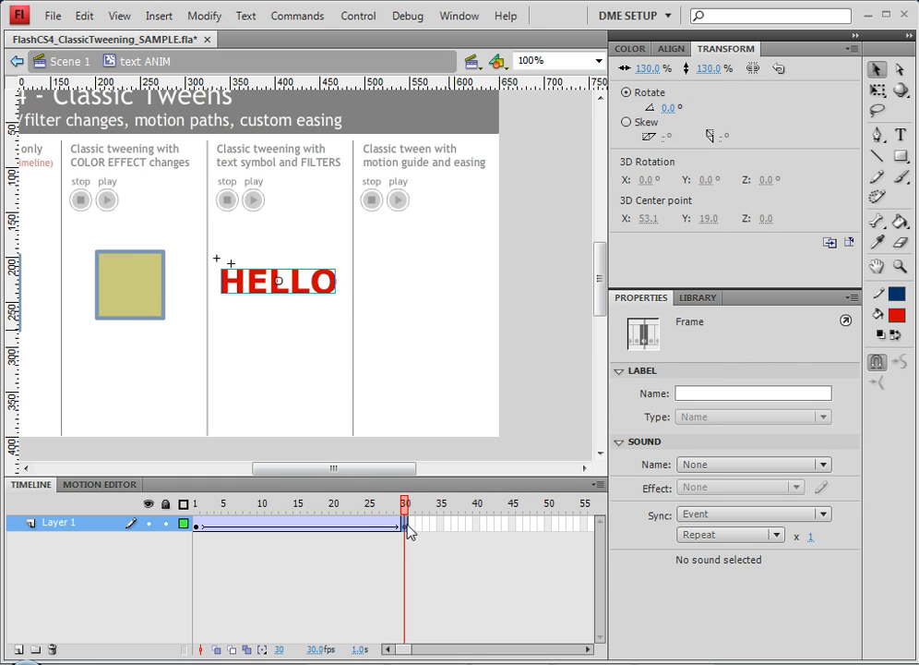
left_click(317, 293)
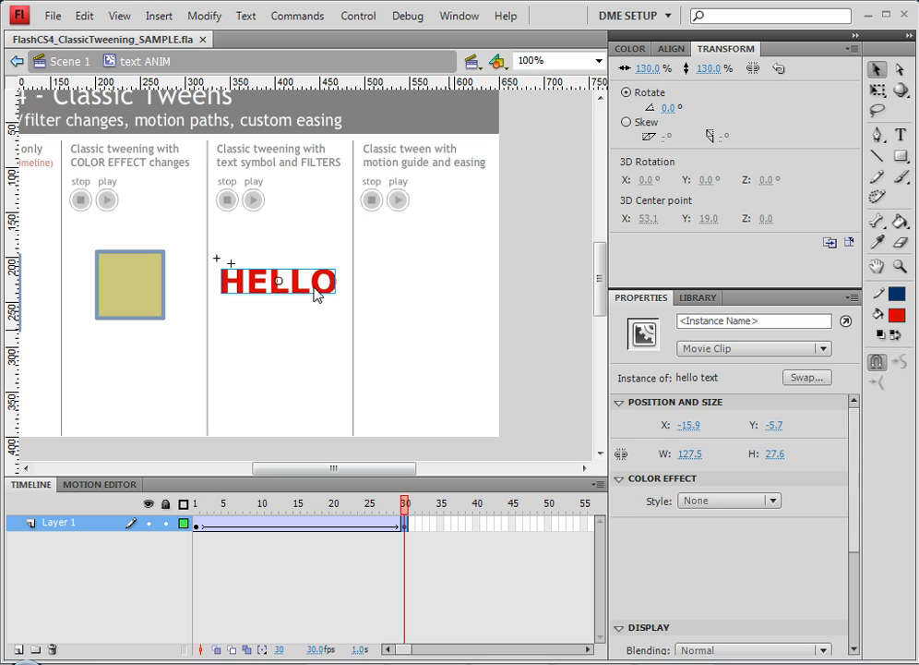
left_click_drag(856, 500, 852, 631)
left_click(619, 650)
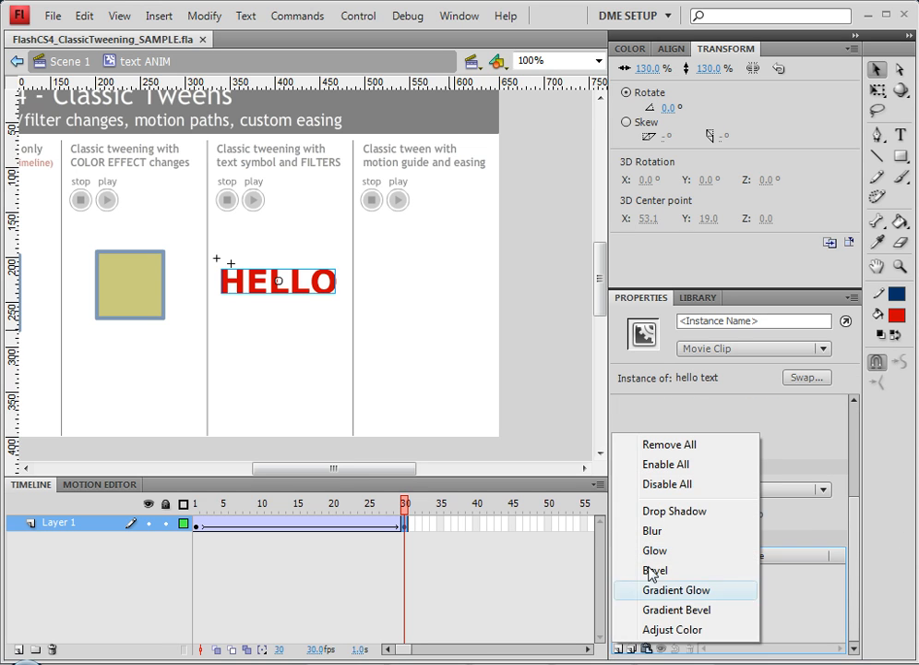
left_click(672, 512)
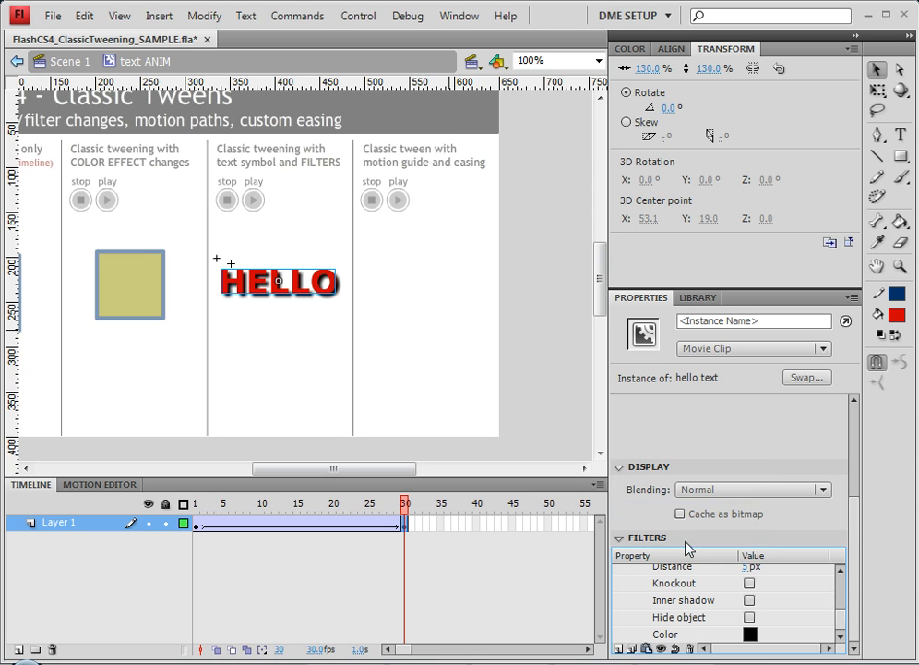
left_click(750, 567)
type("0")
key("Return")
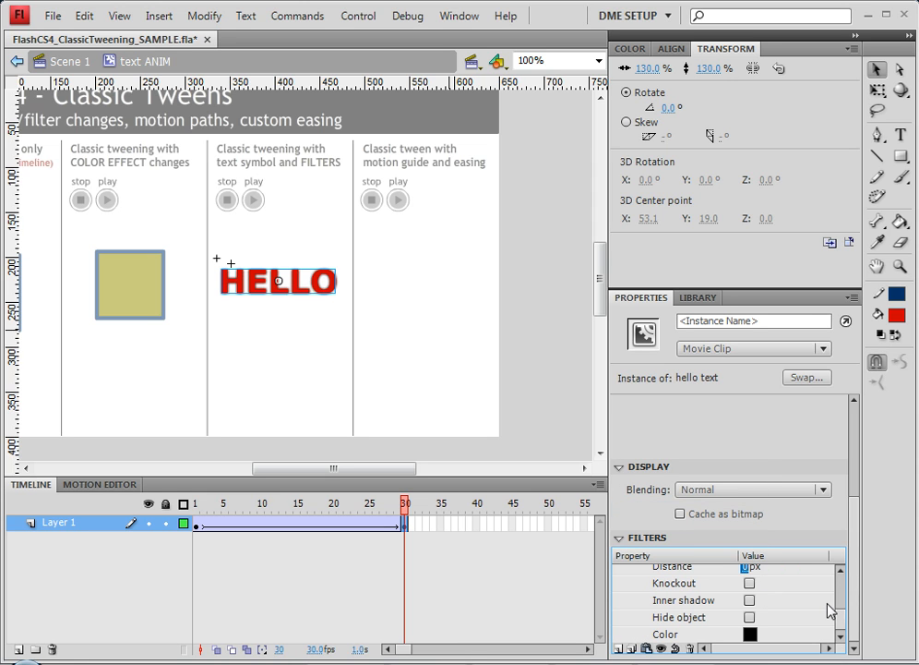
Set the Drop Shadow blur to 10 px and its quality to Medium.
left_click_drag(841, 616, 845, 576)
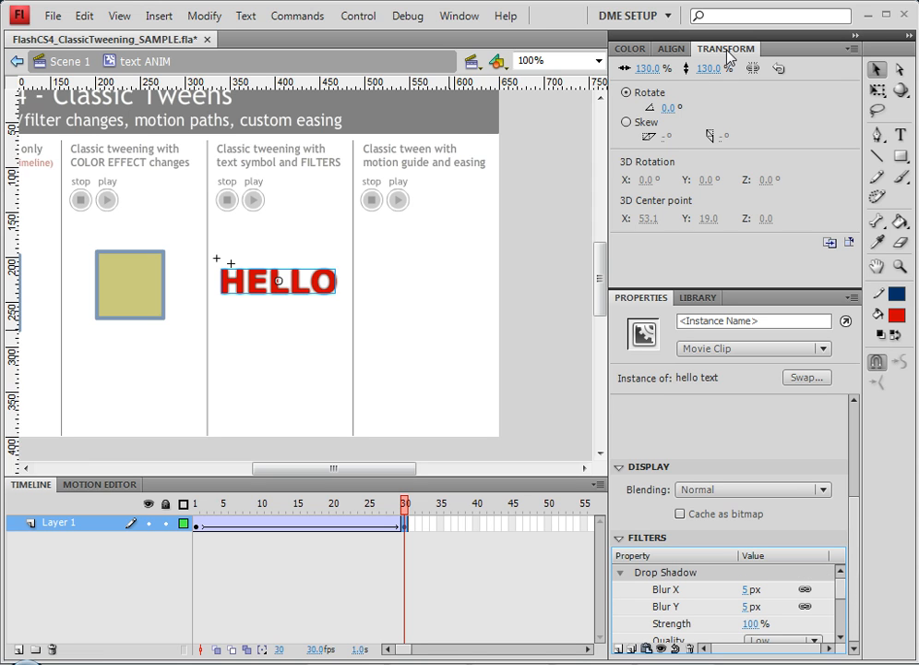
left_click(727, 50)
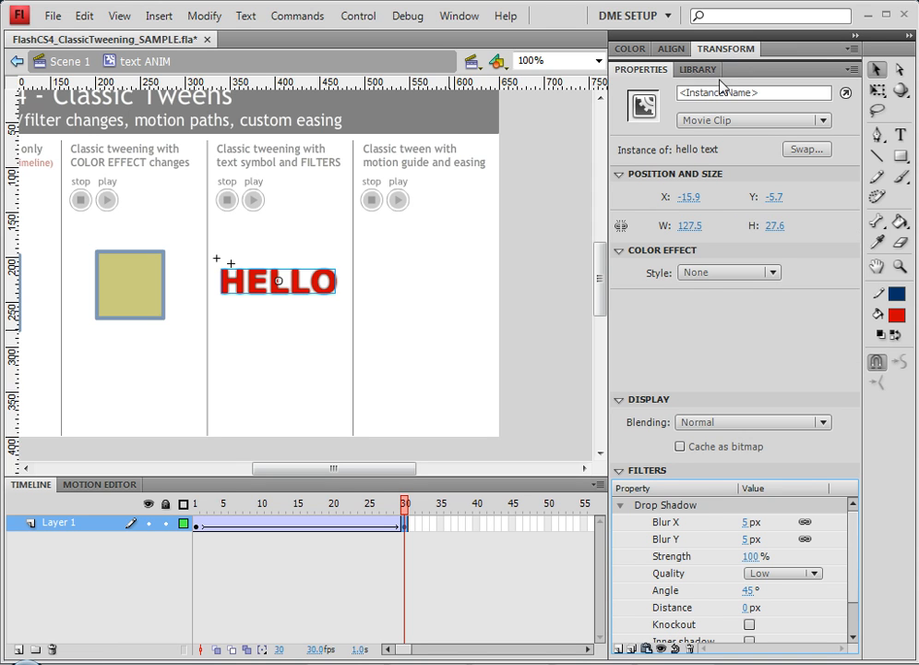
scroll(858, 604, "down", 2)
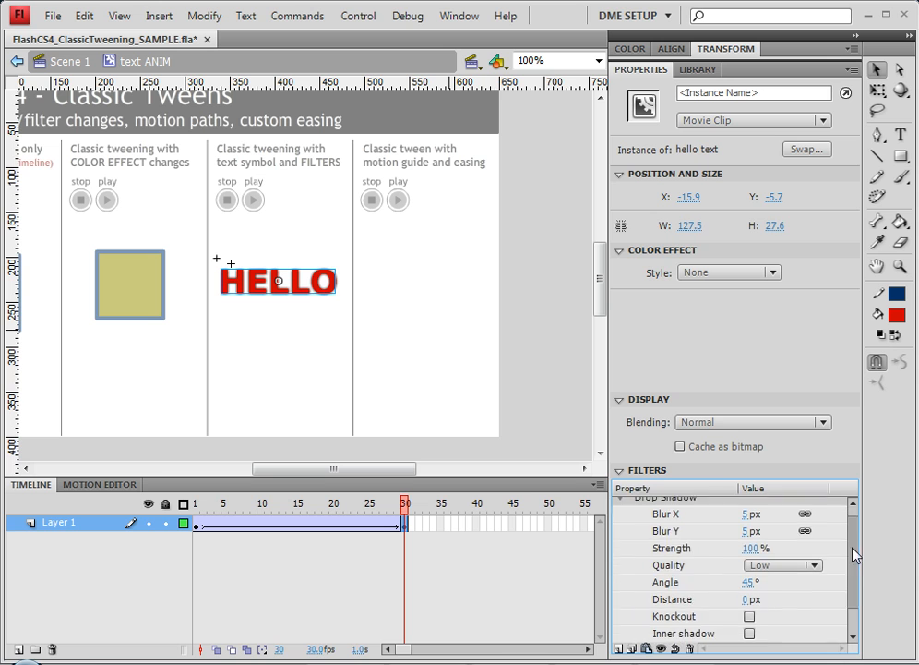
scroll(859, 602, "up", 2)
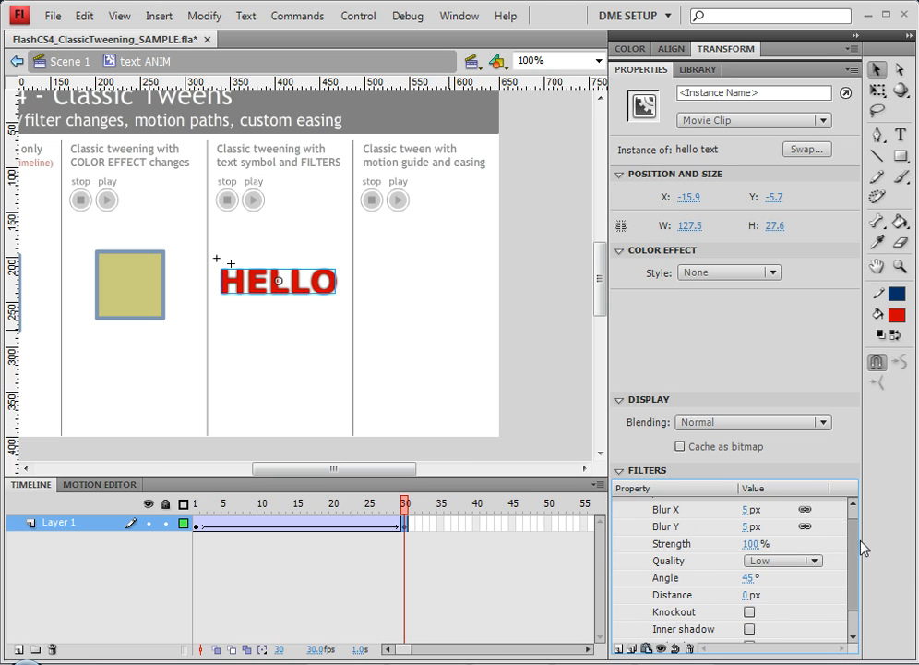
left_click(618, 251)
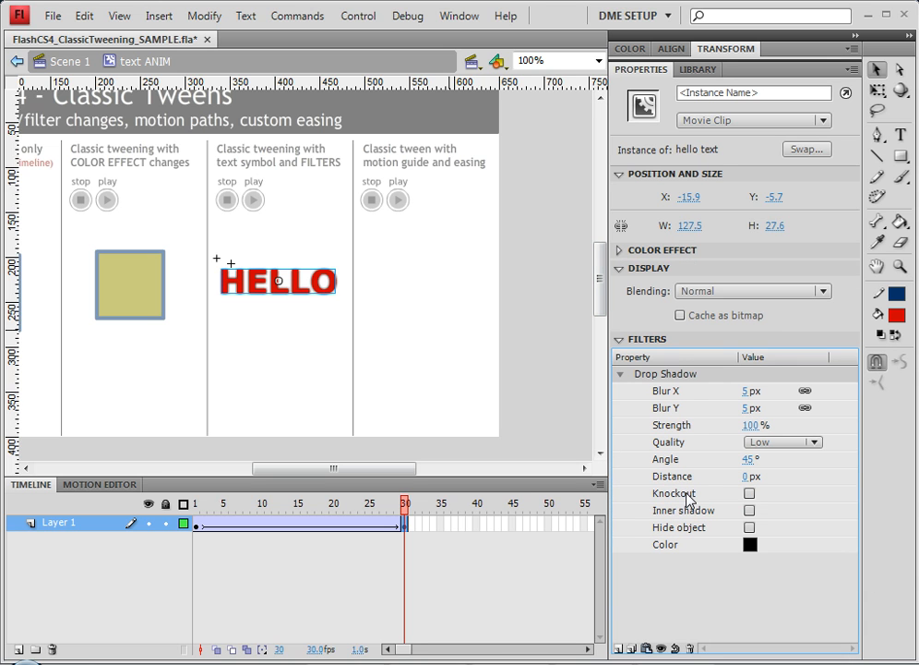
left_click(745, 392)
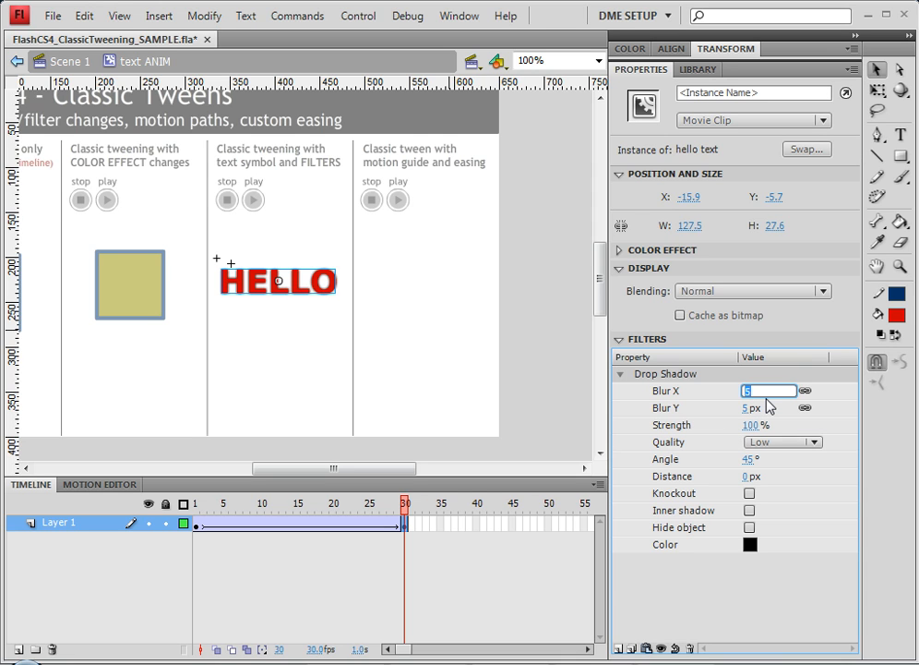
type("10")
key("Return")
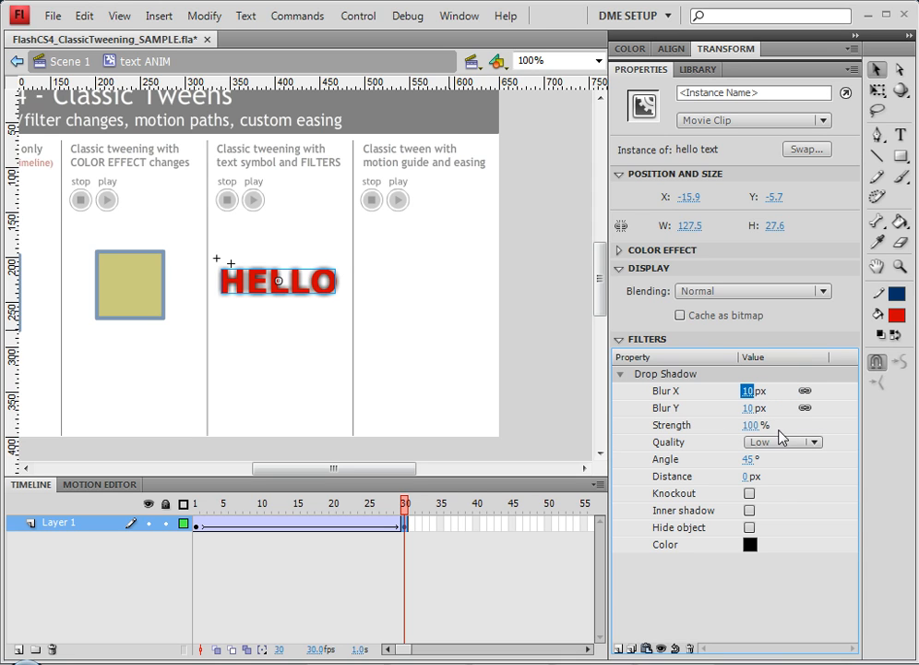
left_click(781, 437)
left_click(796, 481)
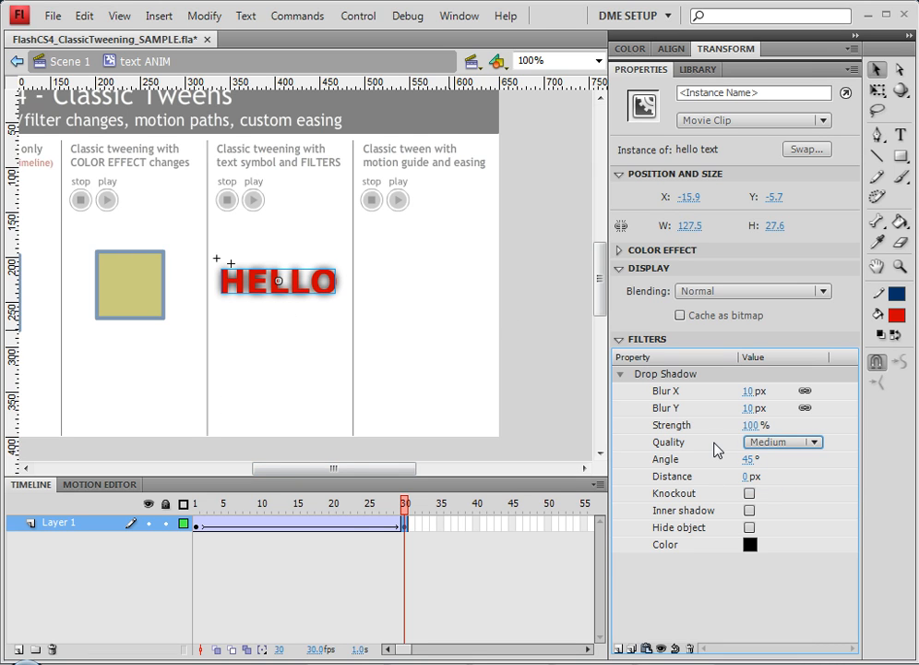
Insert a keyframe at frame 15 and raise the HELLO instance's Drop Shadow blur to 65 px there.
left_click_drag(332, 513, 297, 510)
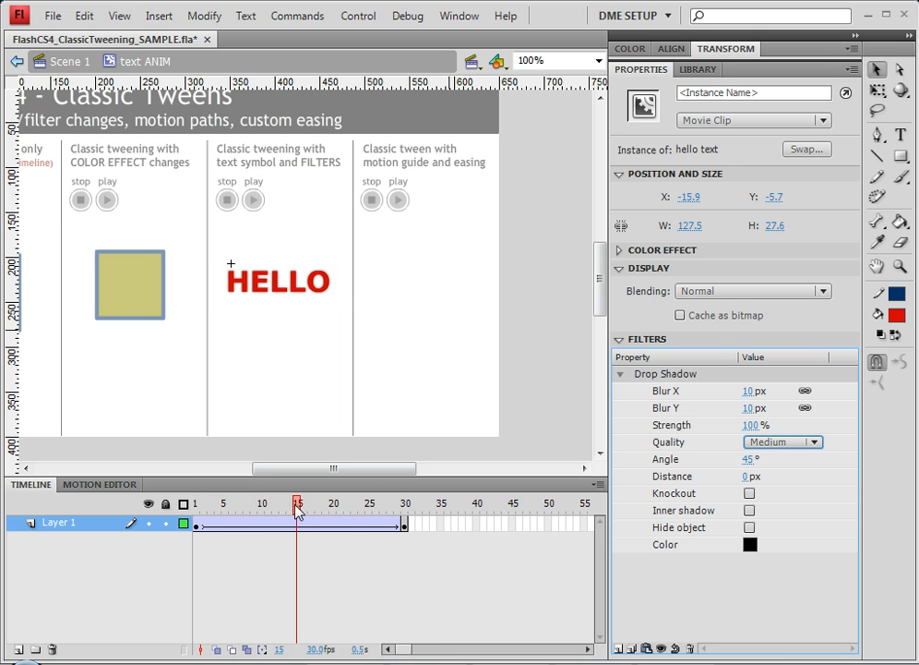
left_click(296, 524)
right_click(292, 523)
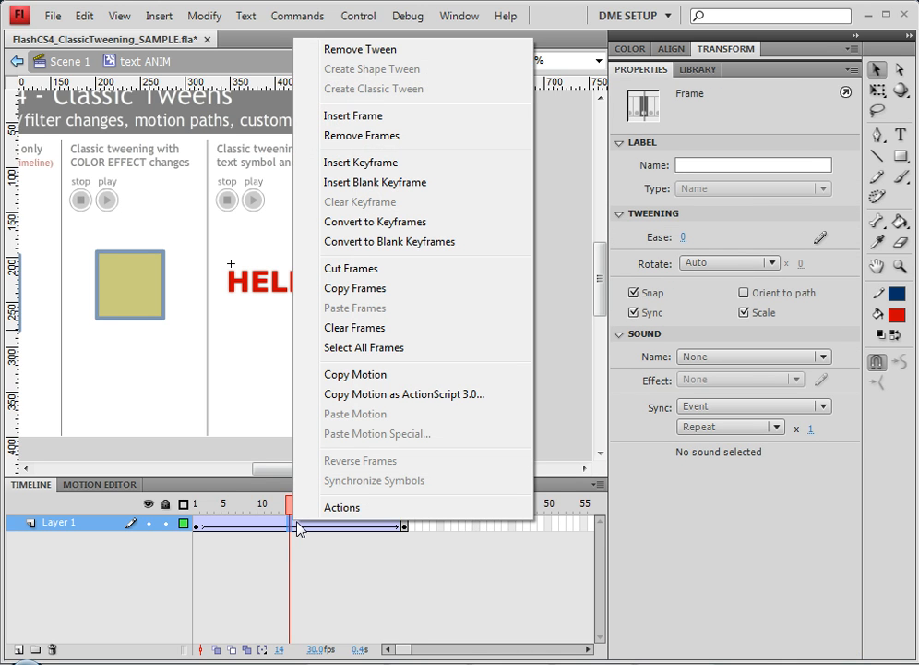
left_click(387, 163)
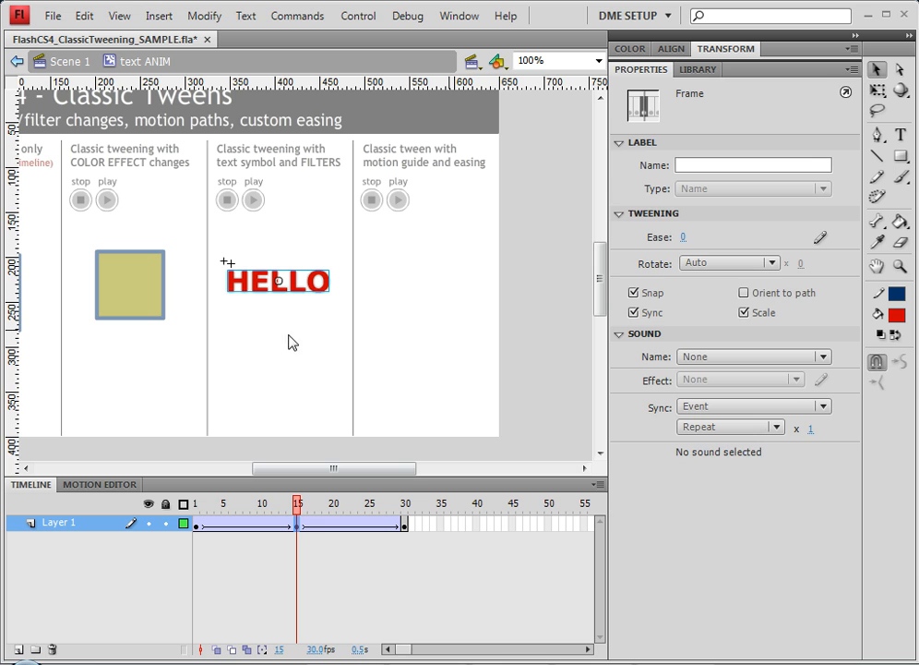
left_click(297, 284)
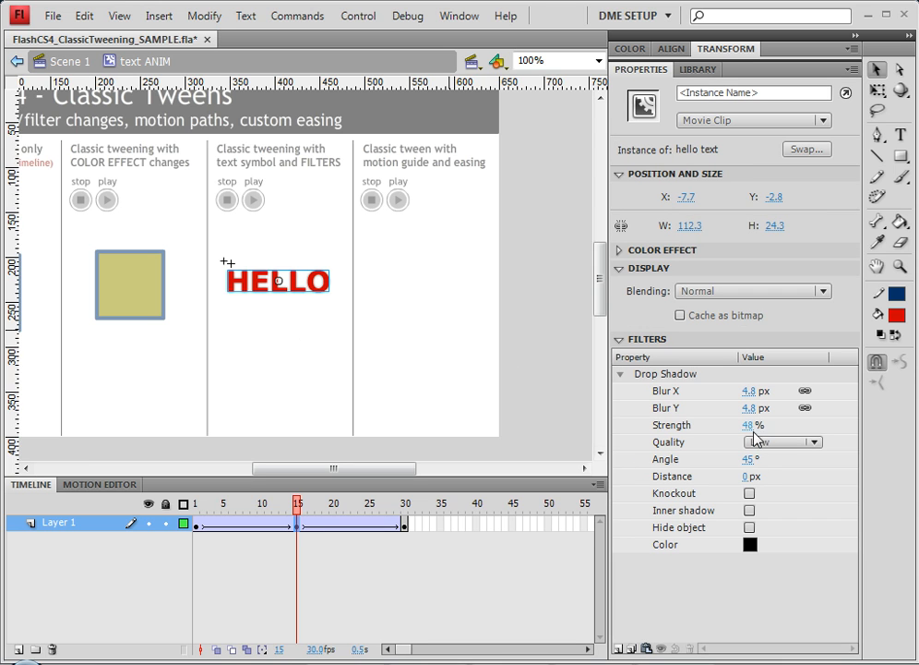
left_click_drag(749, 391, 803, 392)
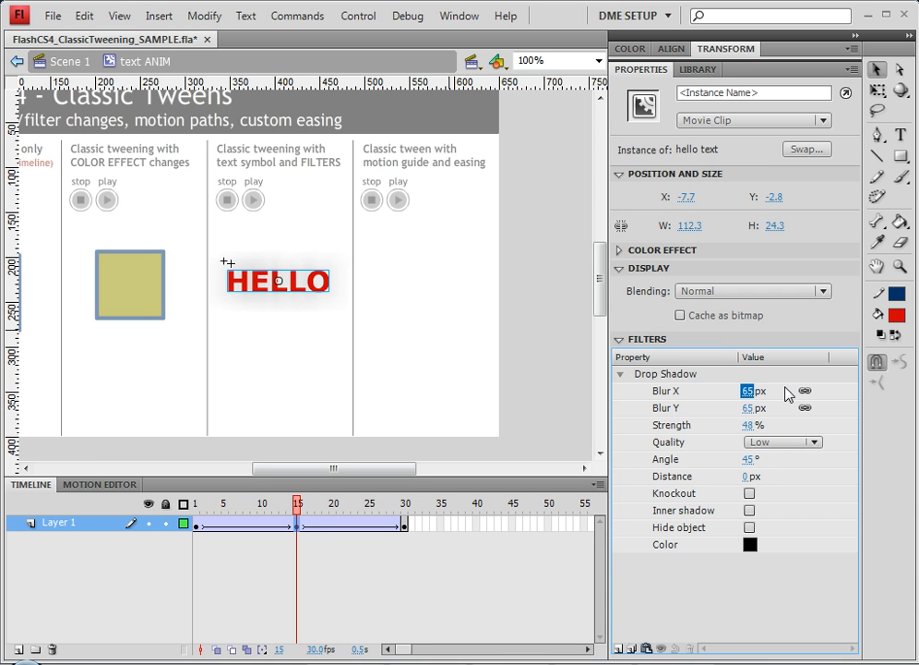
Set the Drop Shadow strength of the HELLO instance at frame 30 to 36%.
left_click_drag(299, 508, 436, 519)
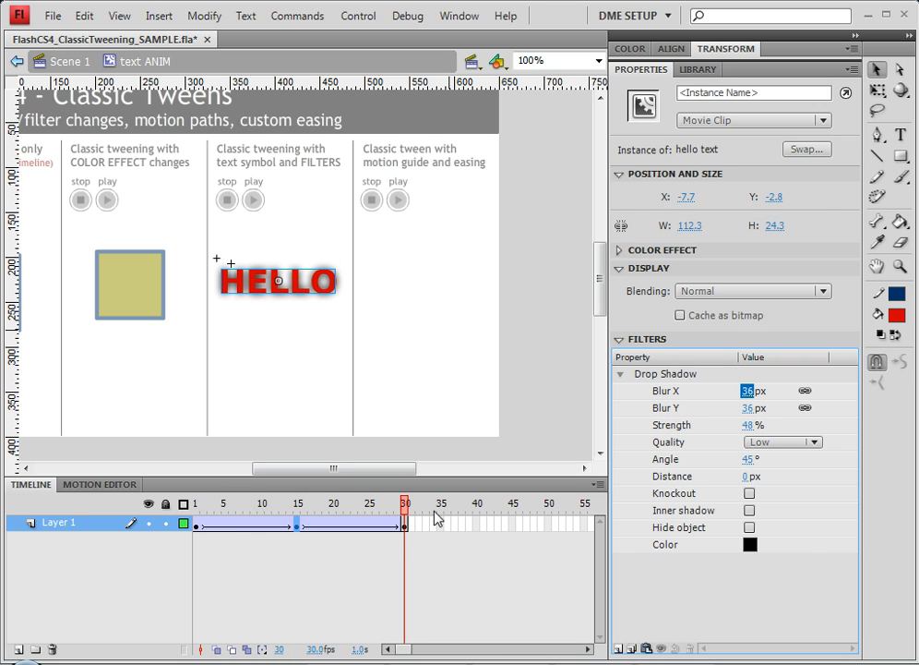
left_click(406, 526)
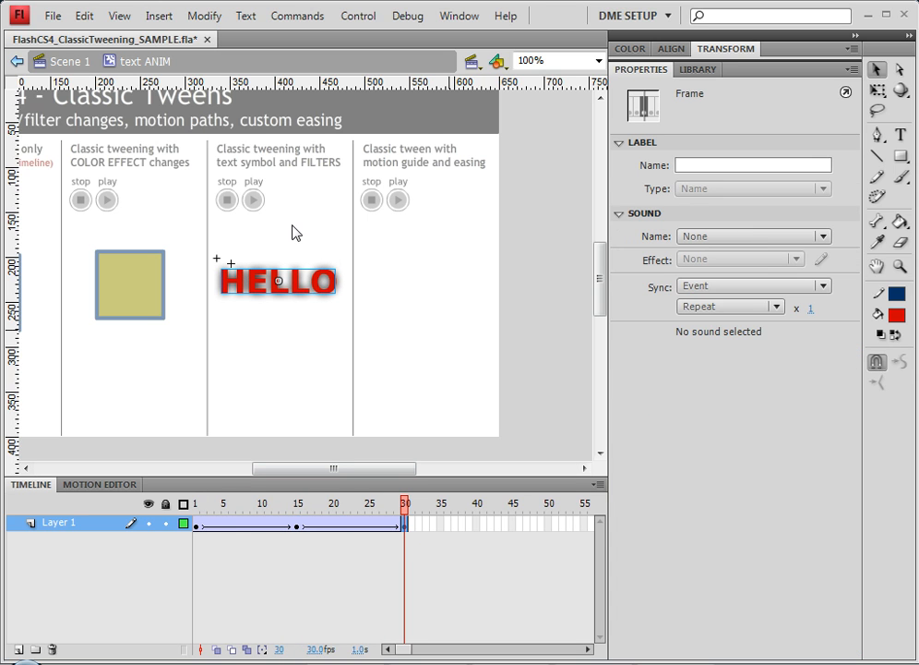
left_click(303, 298)
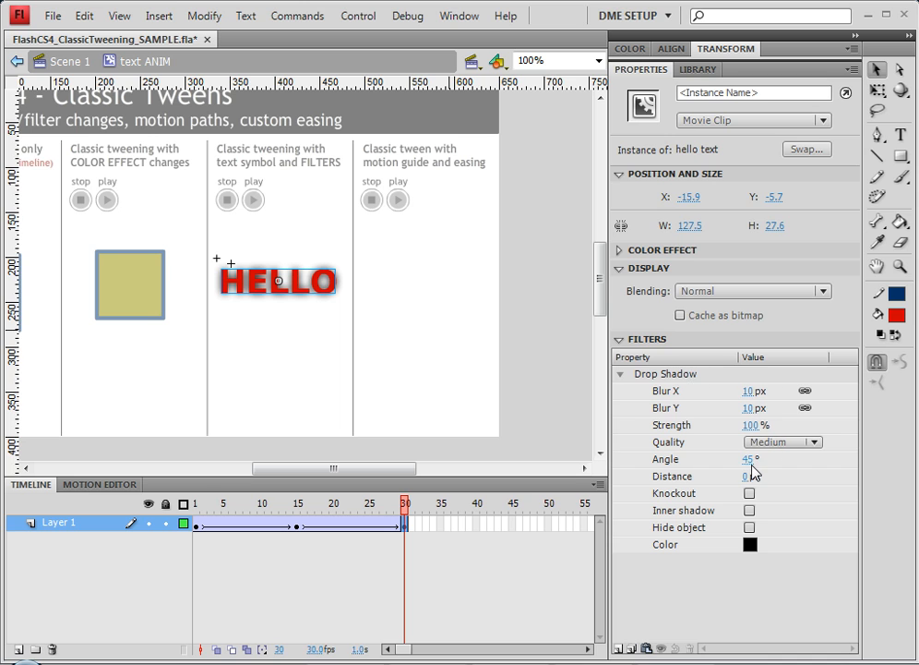
left_click_drag(752, 426, 691, 425)
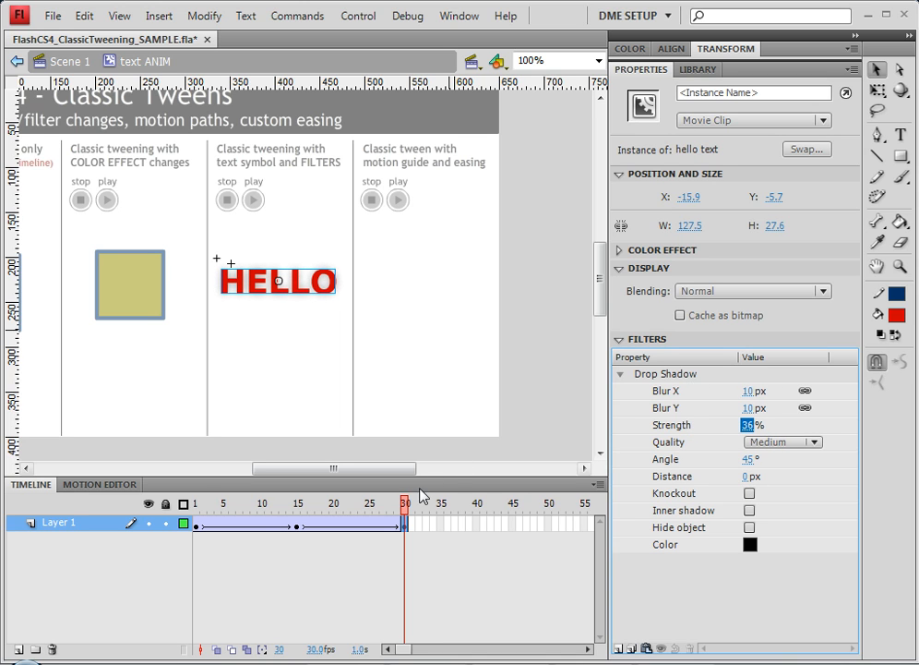
Add an Adjust Color filter to the HELLO instance at frame 30.
left_click_drag(406, 512, 421, 537)
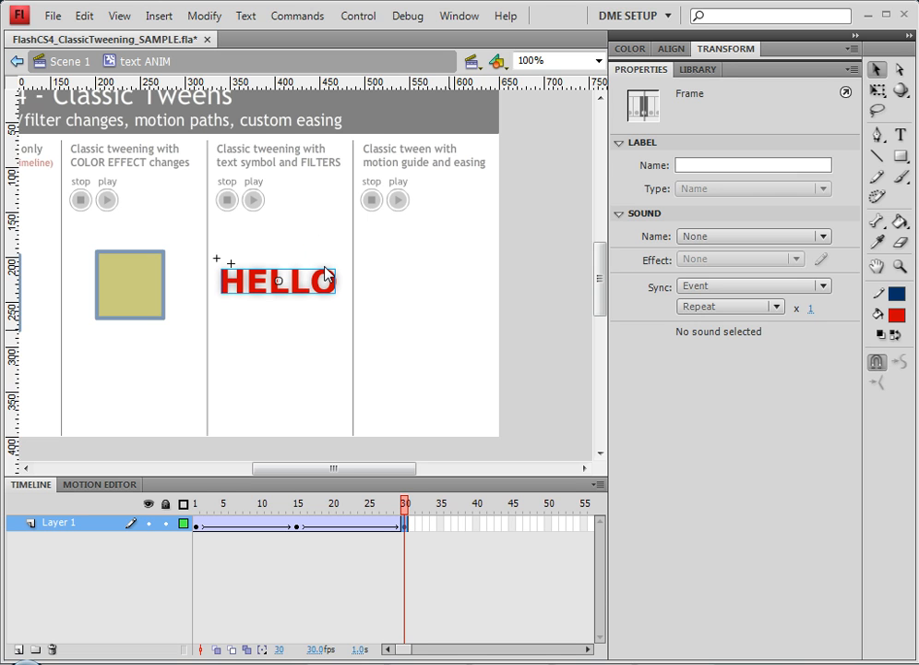
left_click(328, 275)
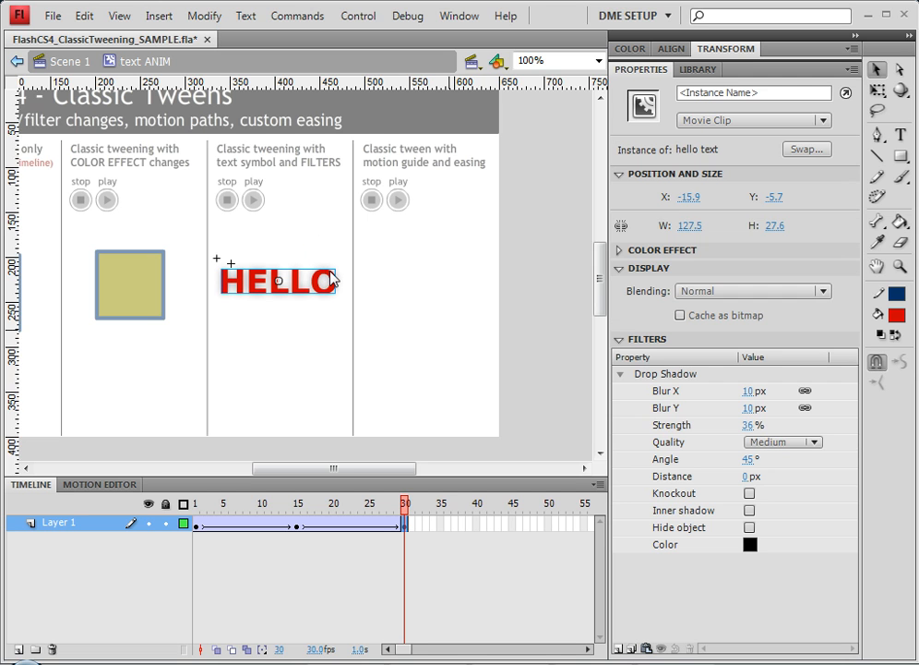
left_click(619, 648)
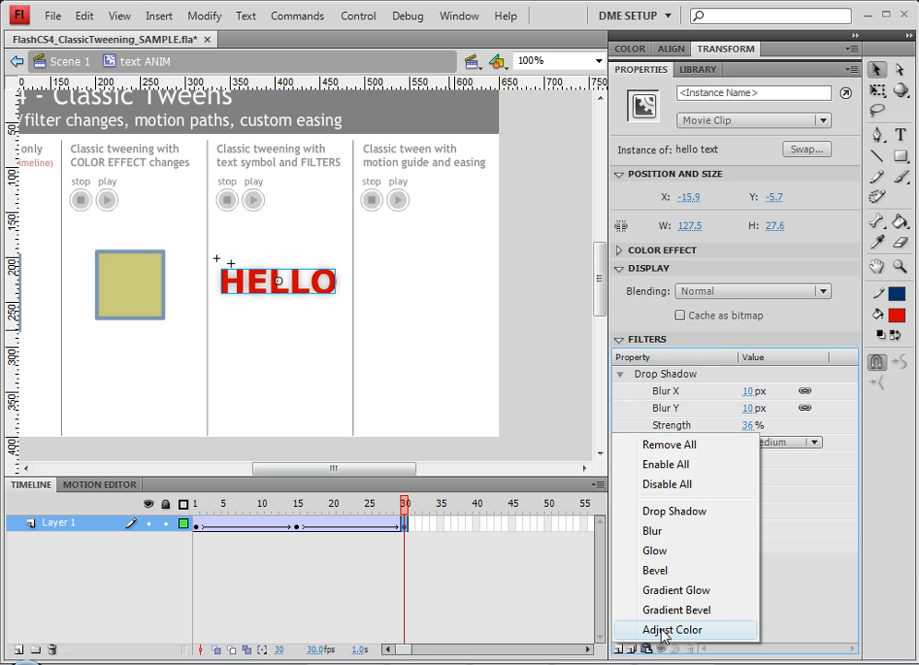
left_click(662, 631)
left_click_drag(666, 563, 676, 372)
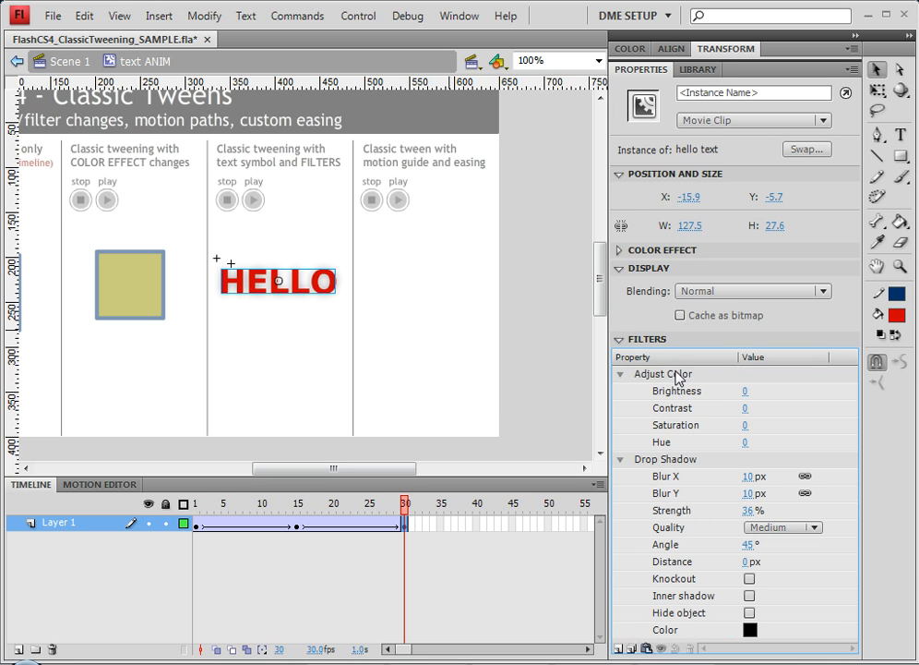
Set the HELLO instance's Adjust Color brightness to 55 and hue to -116 at frame 30.
left_click(743, 445)
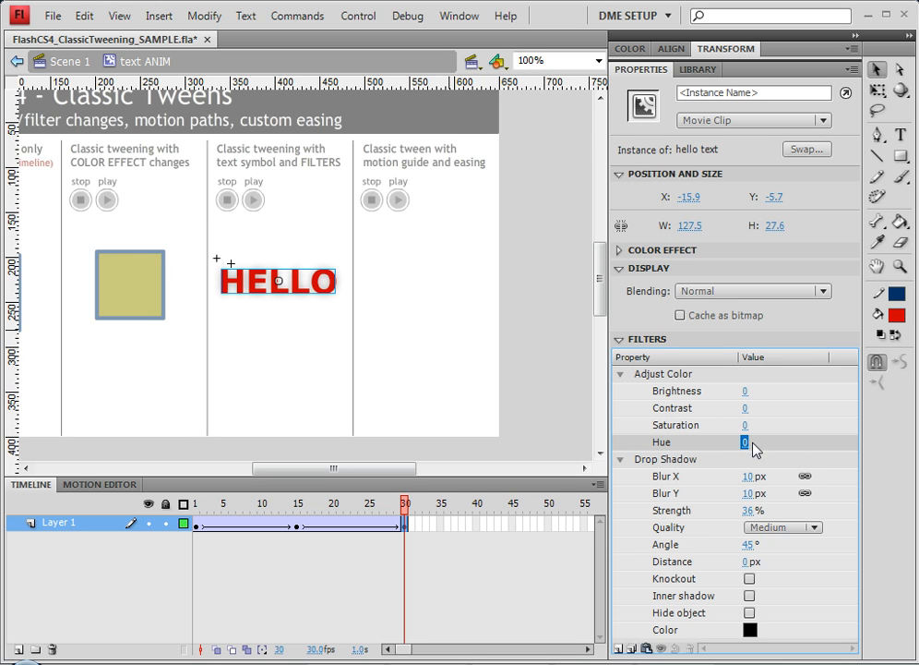
left_click_drag(755, 450, 918, 438)
left_click_drag(780, 445, 714, 445)
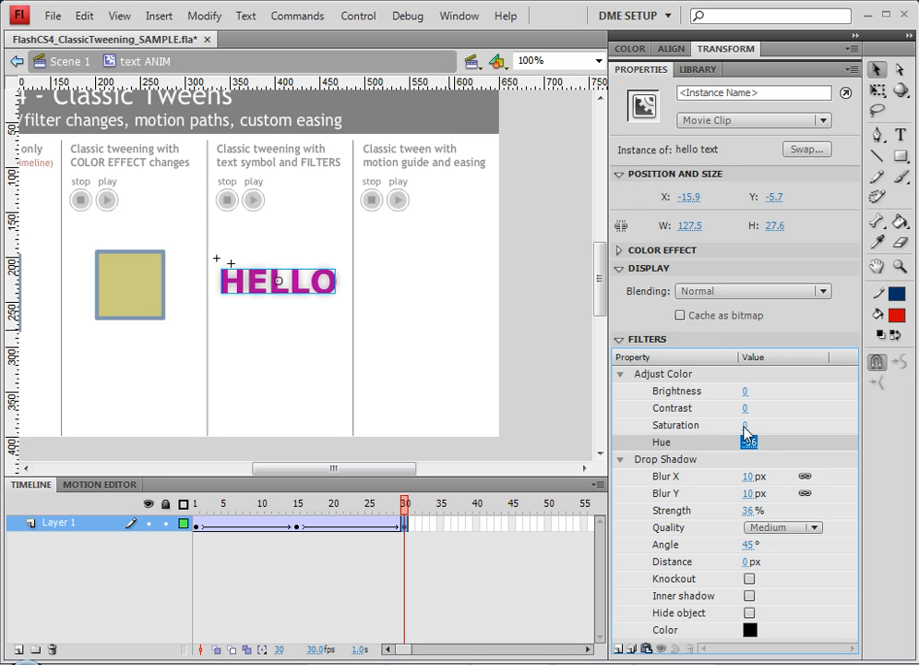
left_click_drag(745, 393, 801, 395)
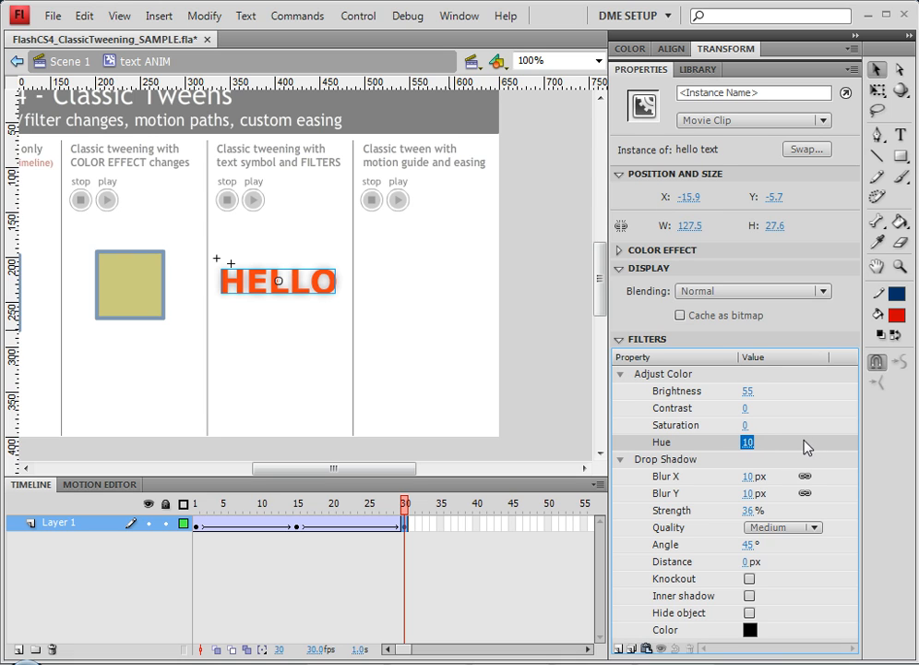
left_click_drag(728, 446, 702, 446)
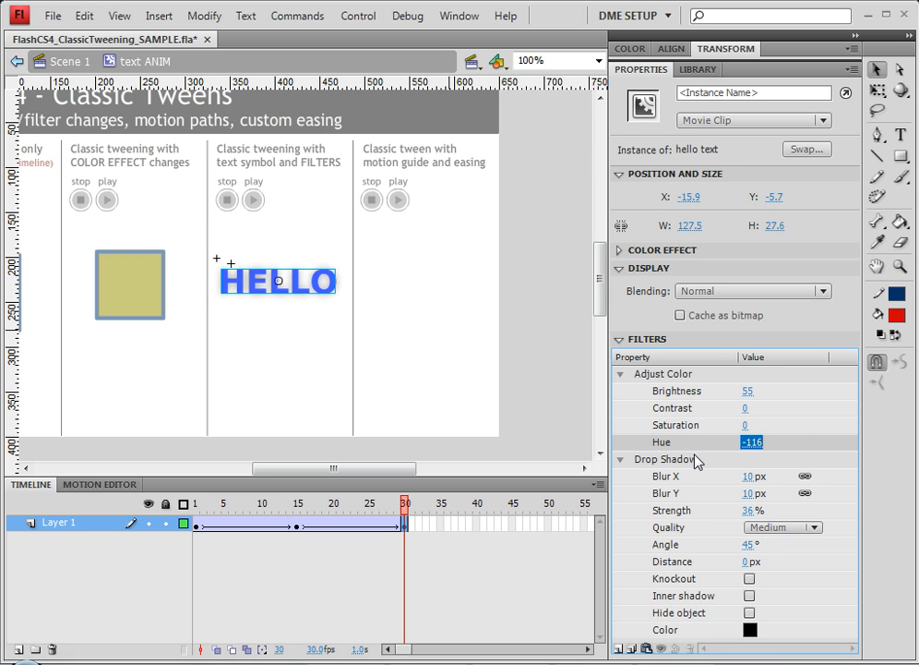
Set the Drop Shadow strength at frame 30 to 45%.
mouse_move(750, 511)
left_mouse_down()
mouse_move(783, 516)
mouse_move(761, 517)
left_mouse_up()
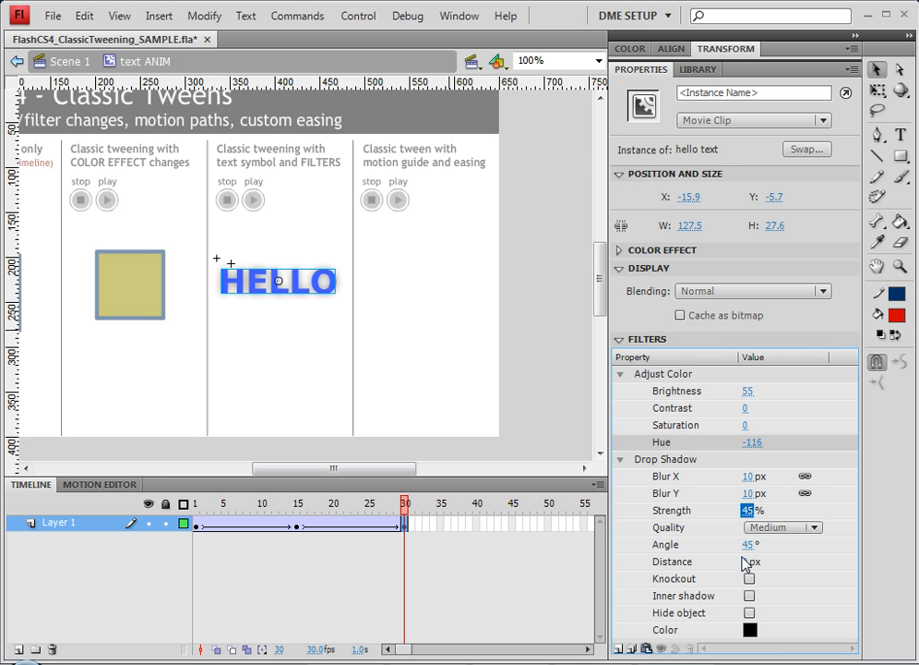
left_click_drag(372, 513, 411, 517)
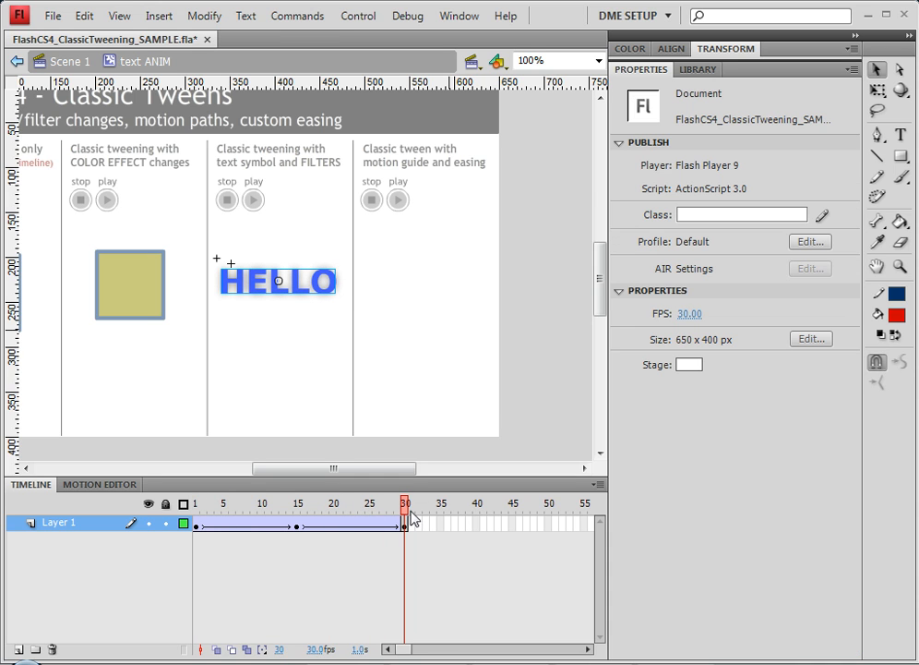
Test the movie to preview the HELLO filter tween, then close the preview window.
left_click(360, 16)
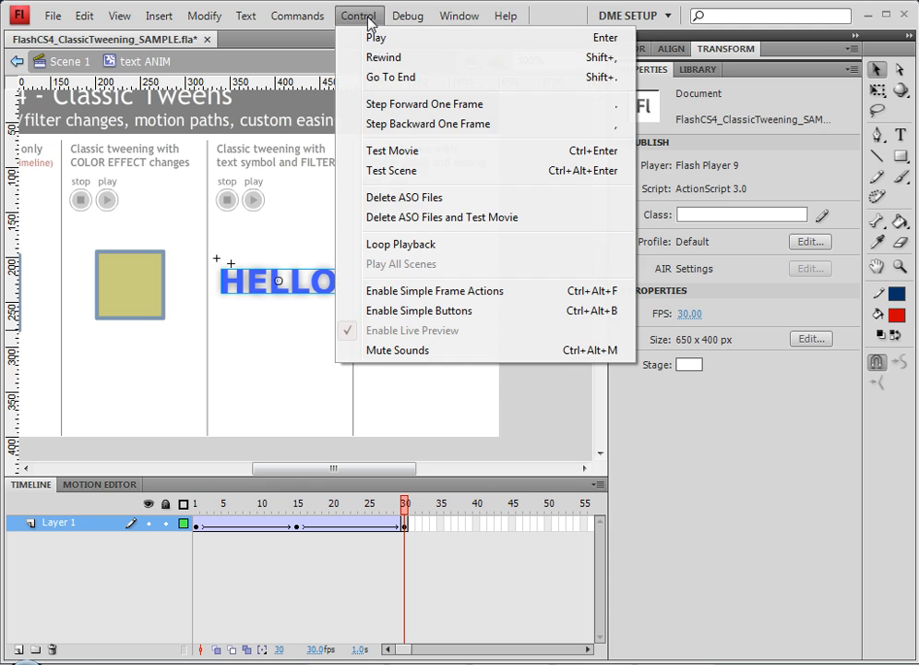
left_click(405, 153)
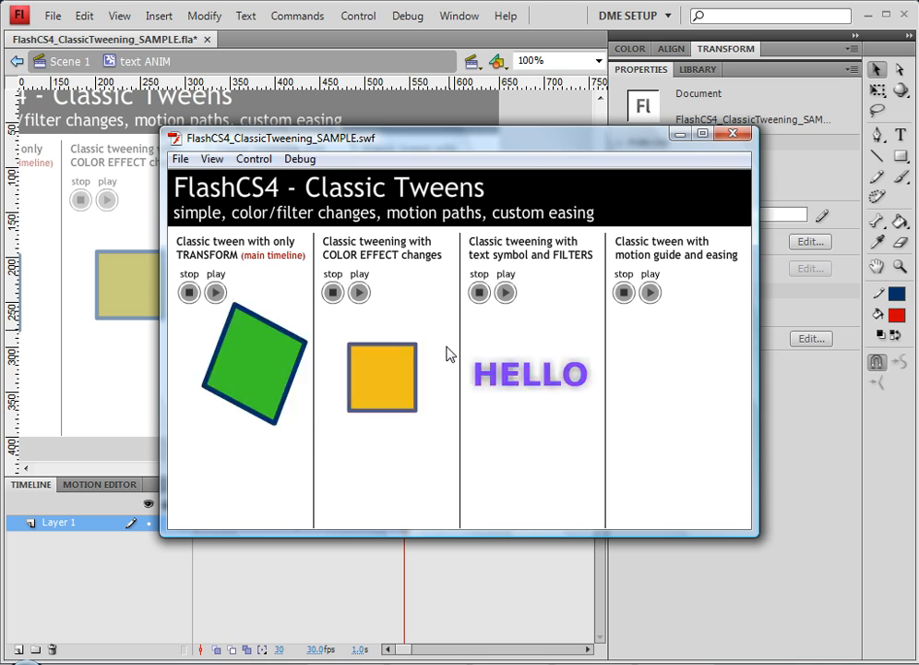
left_click(734, 134)
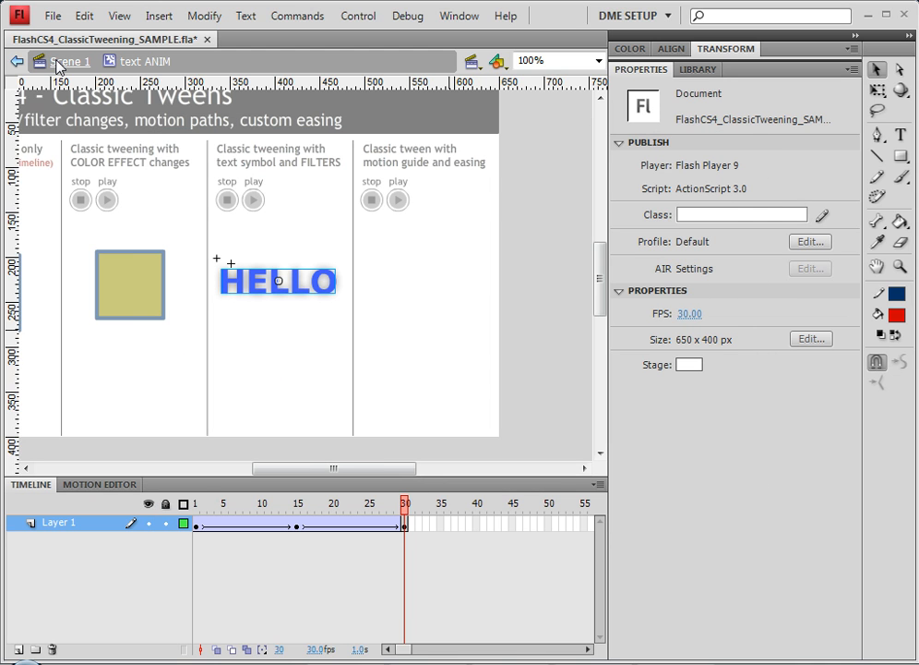
Return to Scene 1 and draw a rectangle about 52 by 19 px in the motion guide column.
left_click(65, 61)
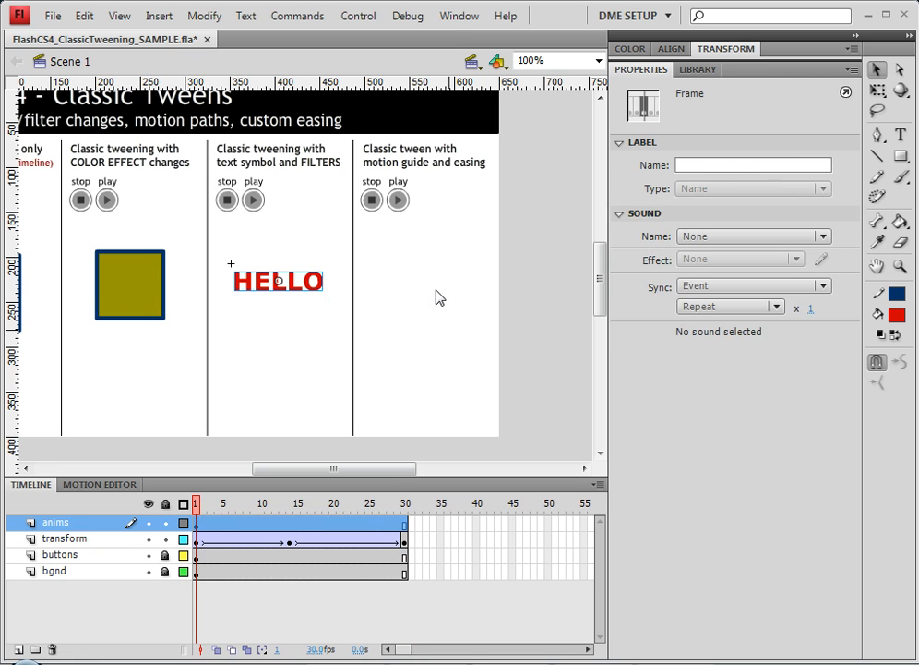
left_click(441, 295)
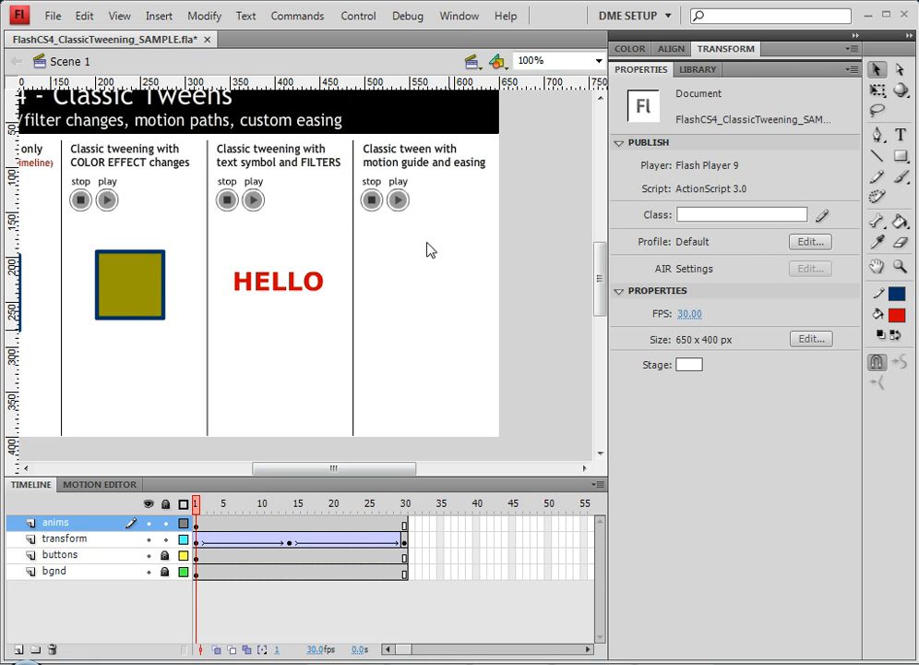
left_click(901, 156)
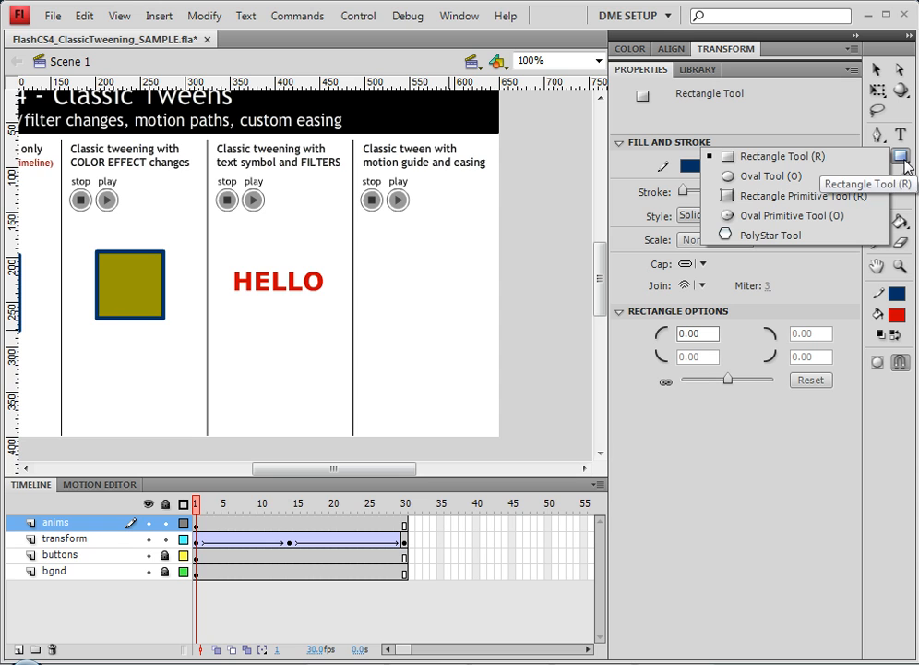
left_click(764, 180)
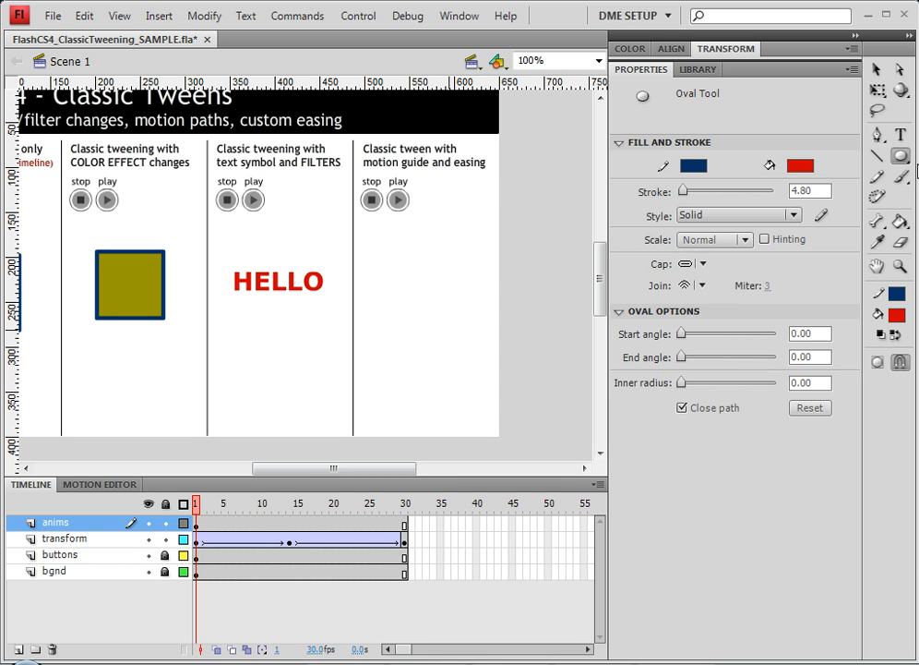
left_click(901, 156)
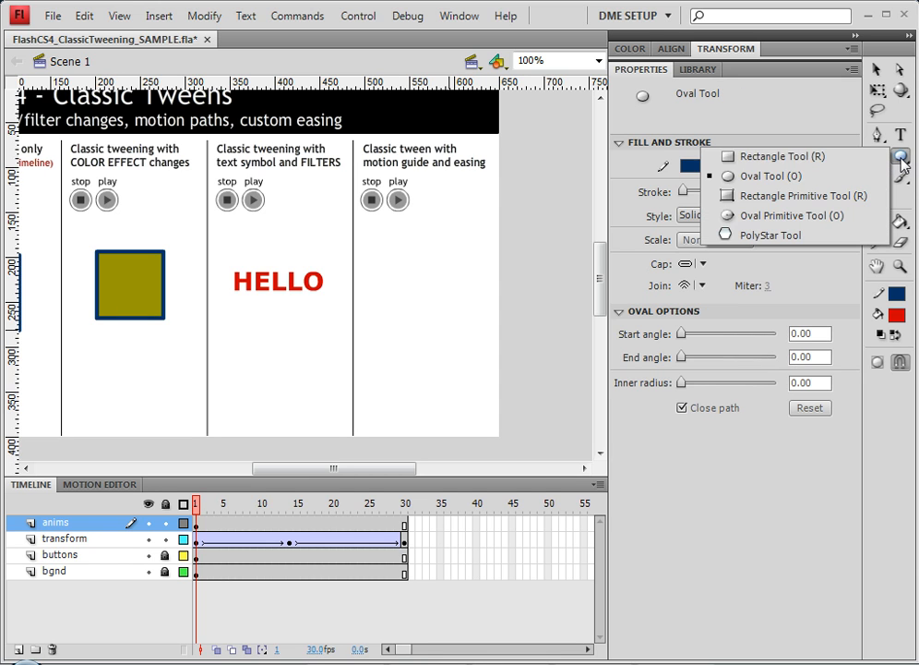
left_click(785, 157)
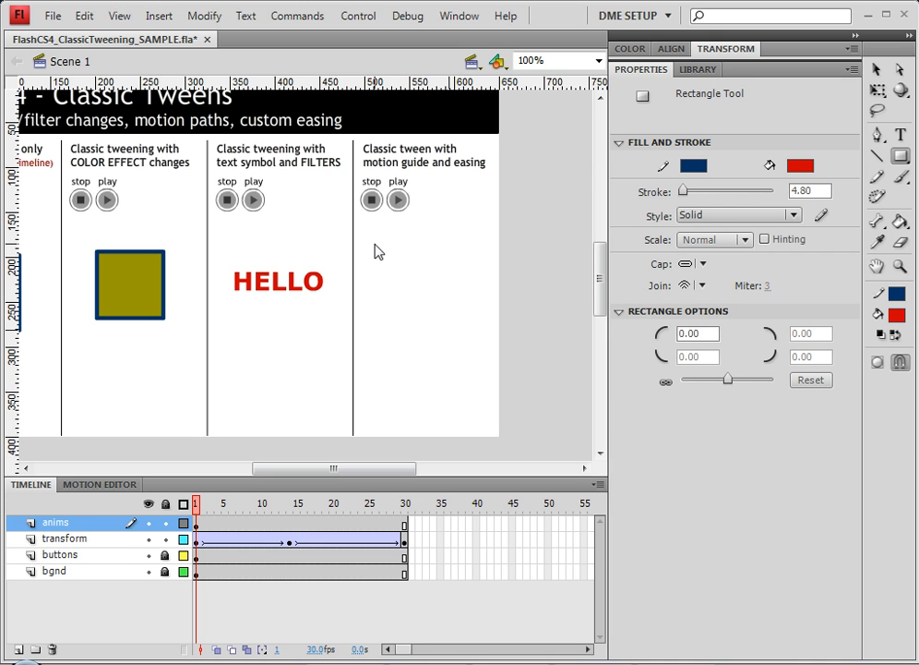
left_click_drag(374, 243, 422, 264)
Select the rectangle's outline and set its stroke width to 0.90.
key("ctrl+4")
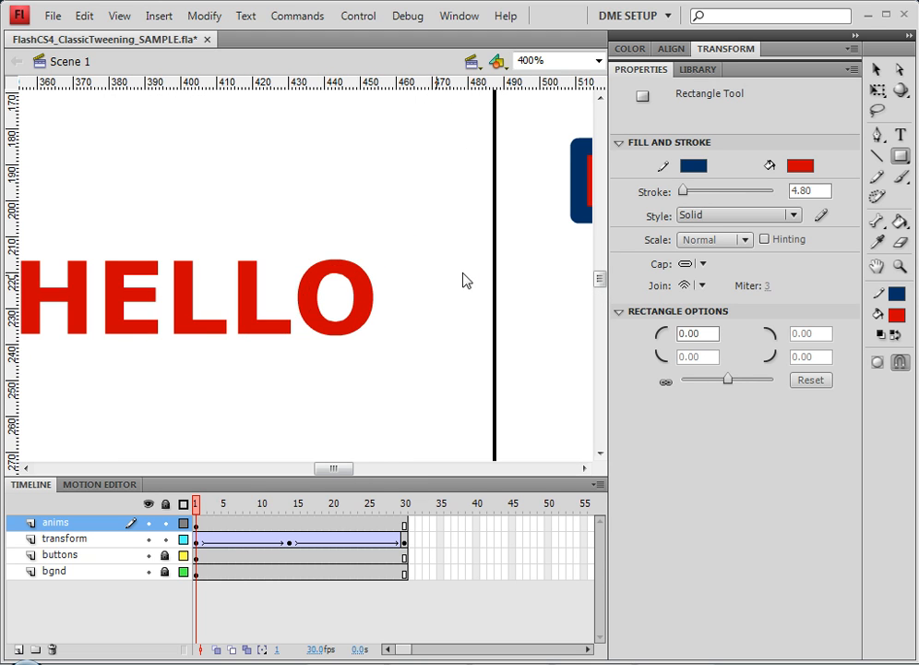
left_click_drag(466, 282, 58, 290)
double_click(228, 233, "ctrl")
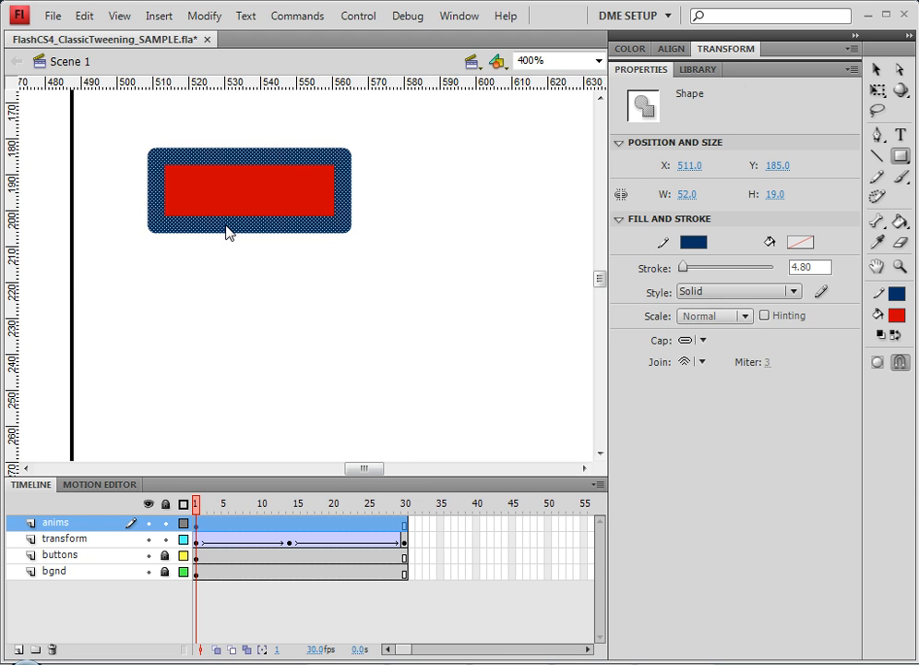
left_click_drag(687, 270, 684, 271)
Draw a small circle wheel, about 13.5 px, under the rectangle's left end with the Oval tool.
left_click(909, 157)
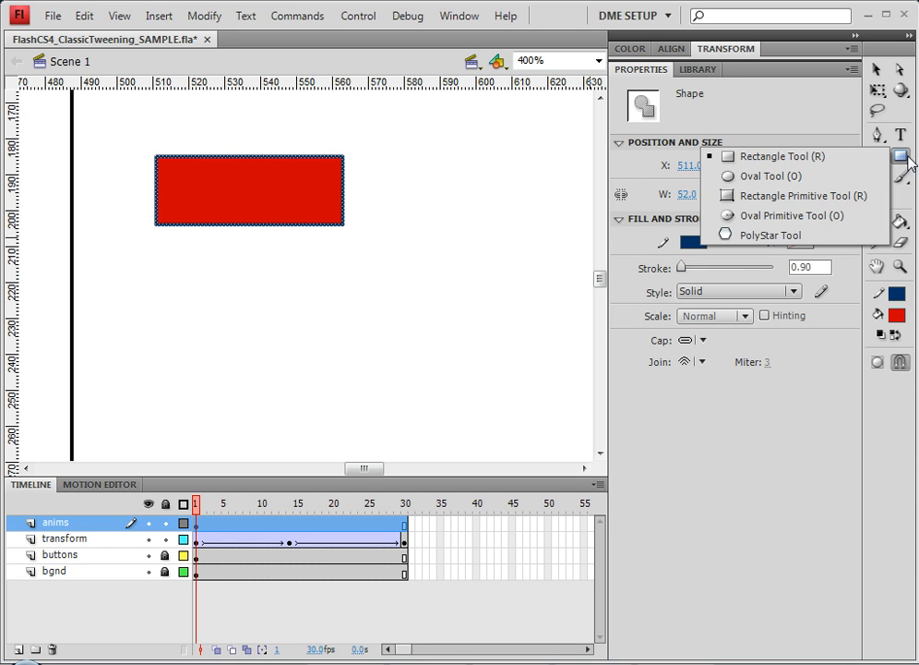
left_click(767, 175)
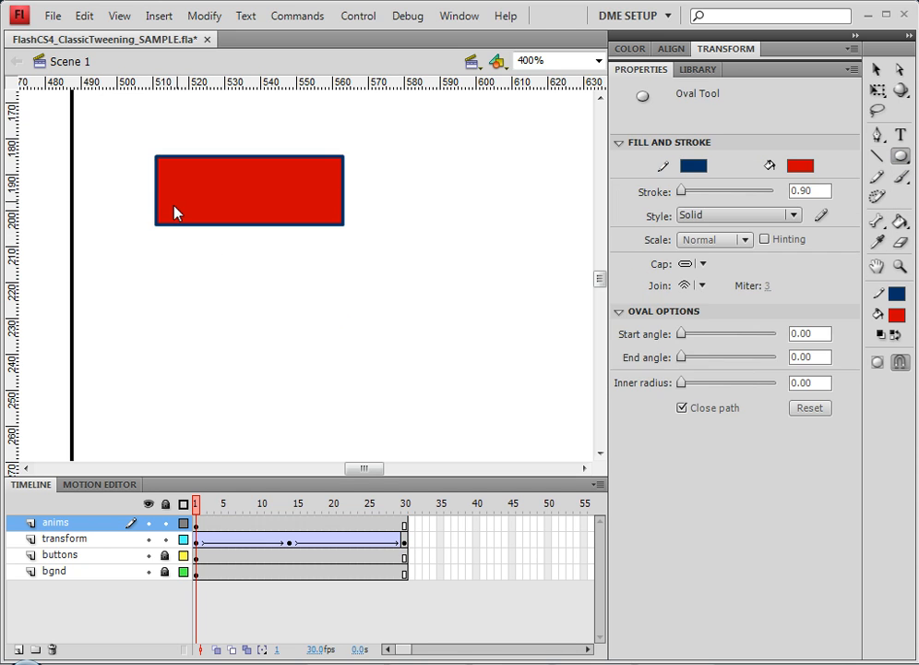
left_click_drag(174, 200, 227, 253)
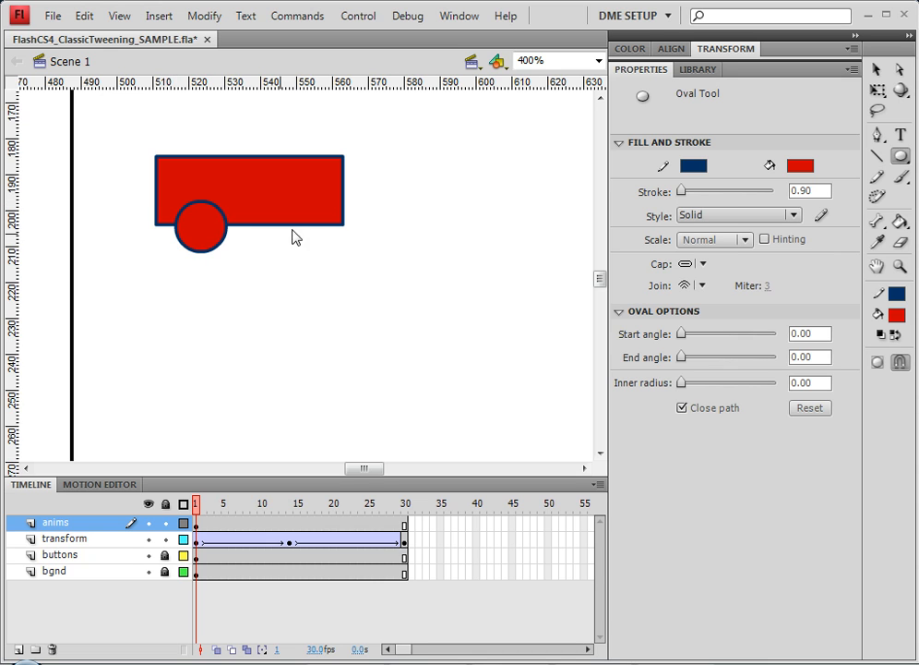
Draw a second wheel under the rectangle's right end and nudge it up slightly.
left_click_drag(274, 210, 317, 248)
left_click(307, 249, "ctrl")
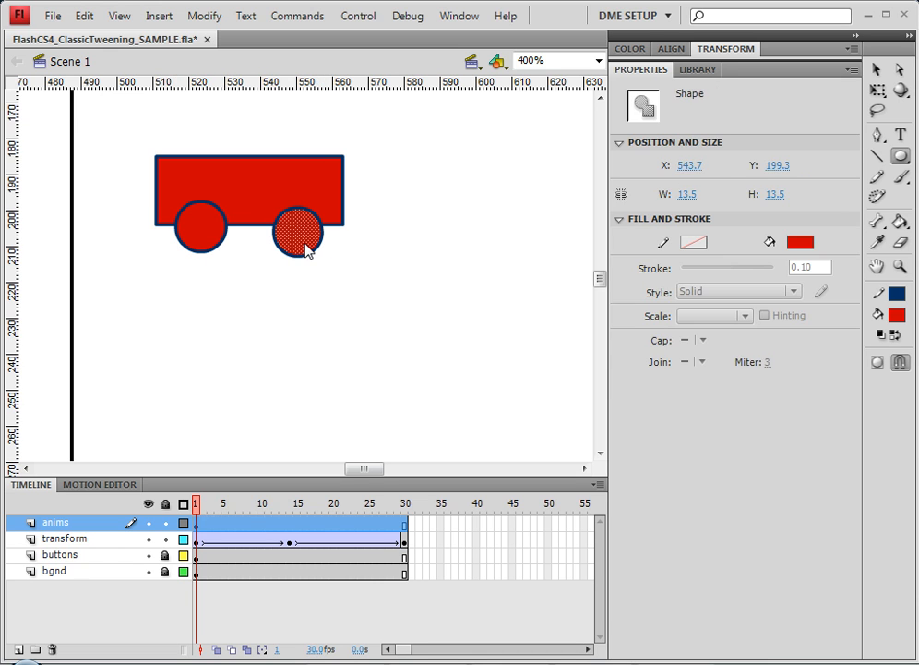
double_click(308, 249, "ctrl")
key("Up")
key("Up")
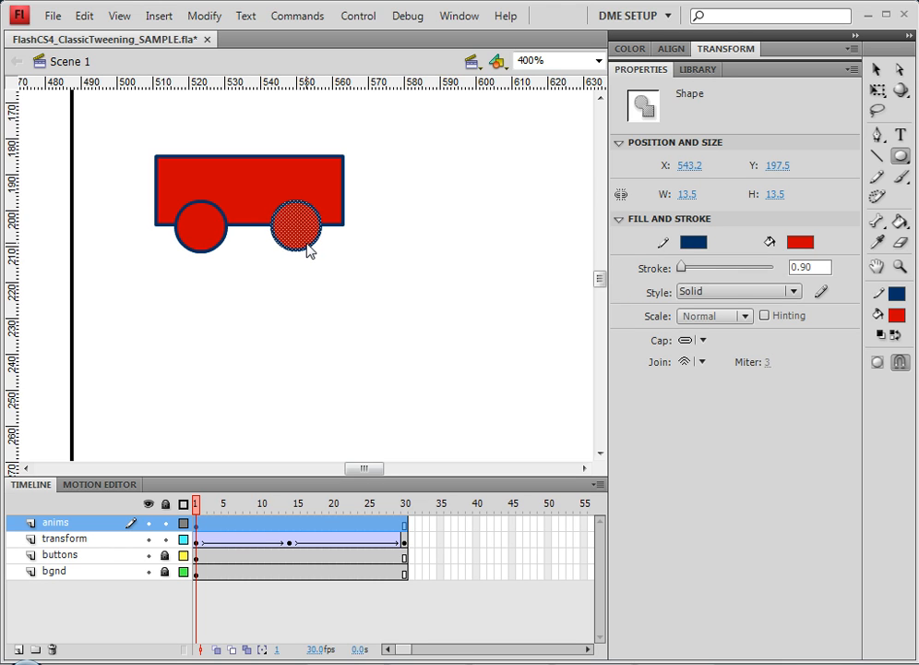
Select both wheels and change their fill color to black.
double_click(222, 237, "shift")
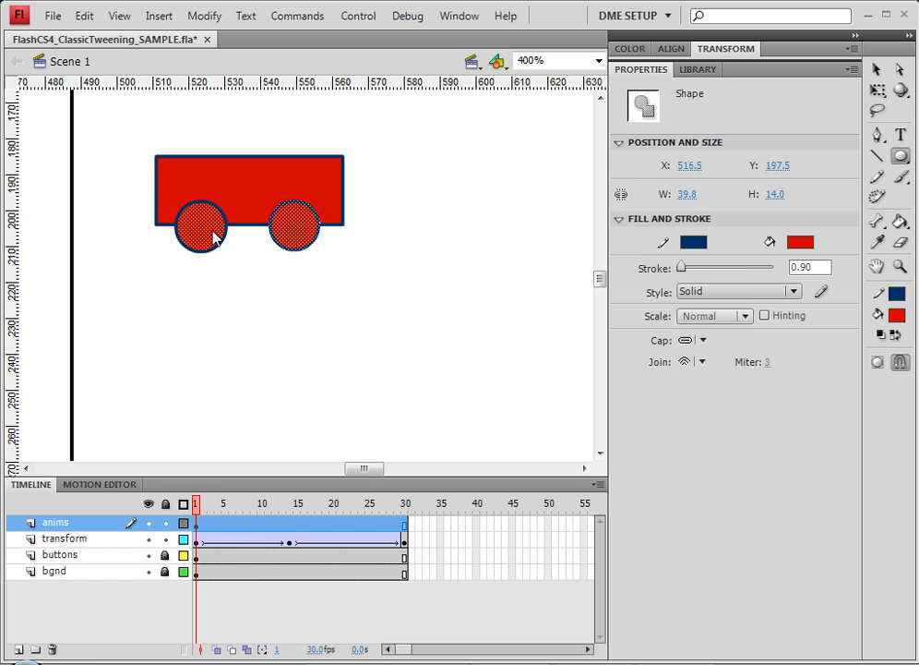
left_click(802, 243)
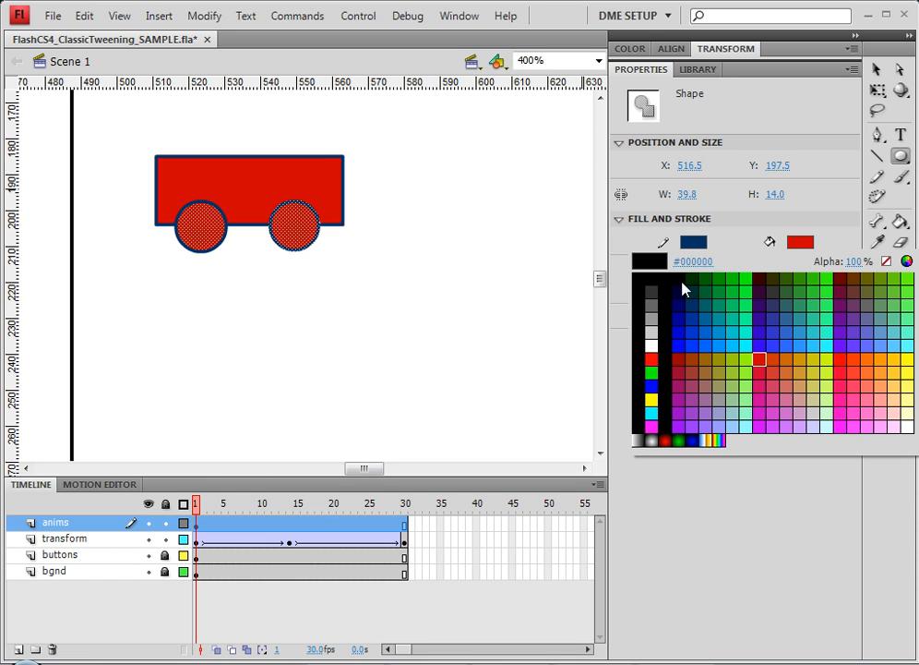
left_click(682, 284)
Zoom back to 100% and select the entire cart drawing.
left_click(877, 69)
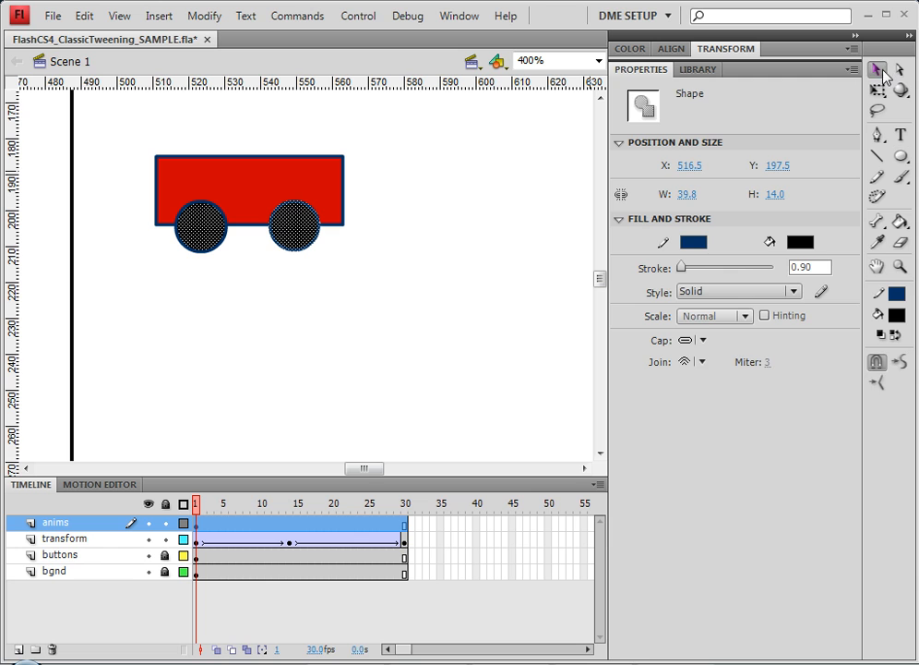
left_click(420, 230)
key("ctrl+minus")
key("ctrl+minus")
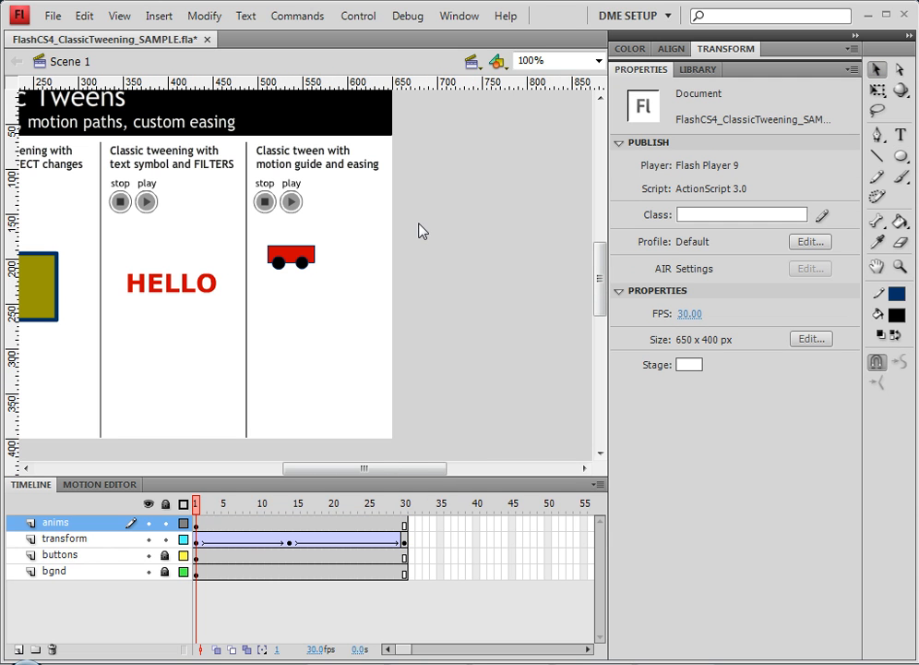
left_click_drag(256, 241, 324, 295)
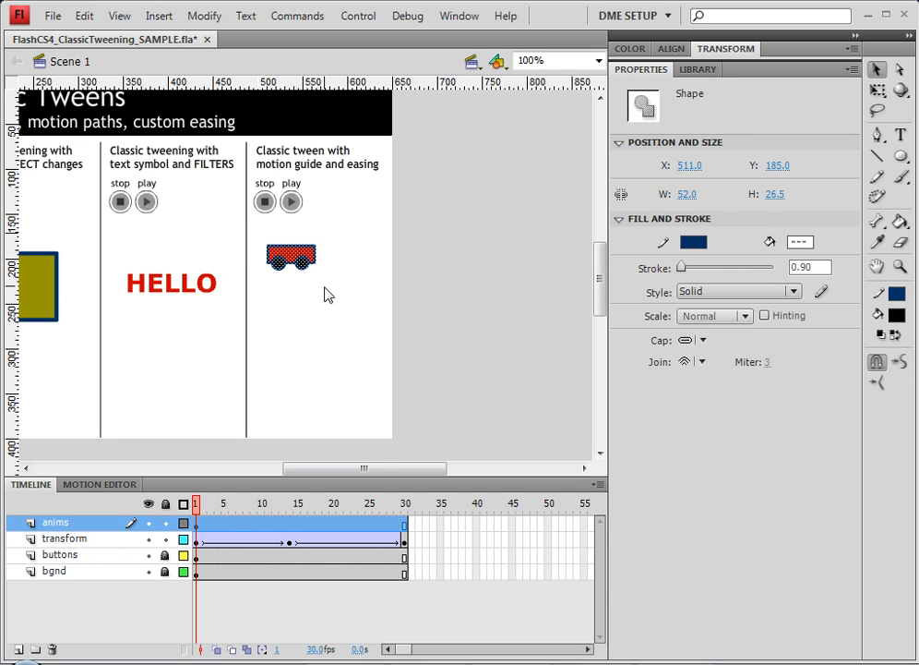